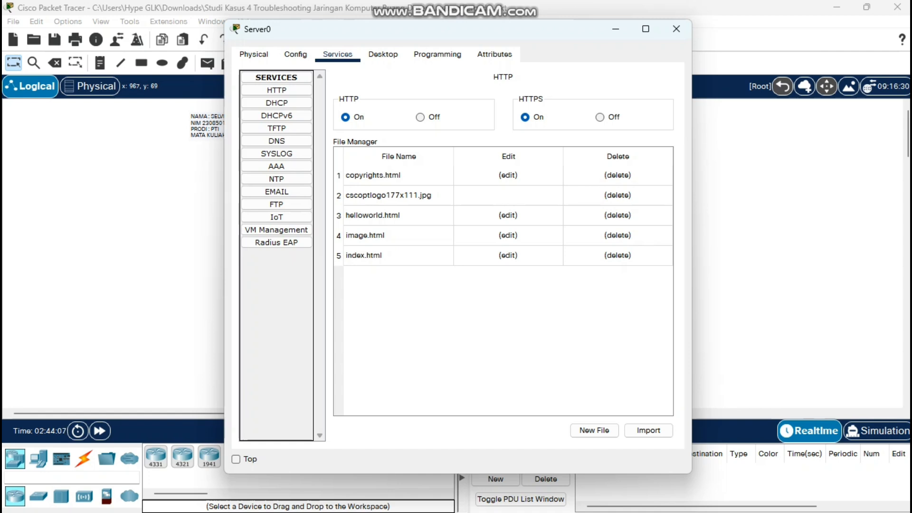
Step: Assign Server0 the static IPv4 address 192.168.0.2 with subnet mask 255.255.255.0 in its IP configuration
{"action": "left_click", "coordinate": [383, 55]}
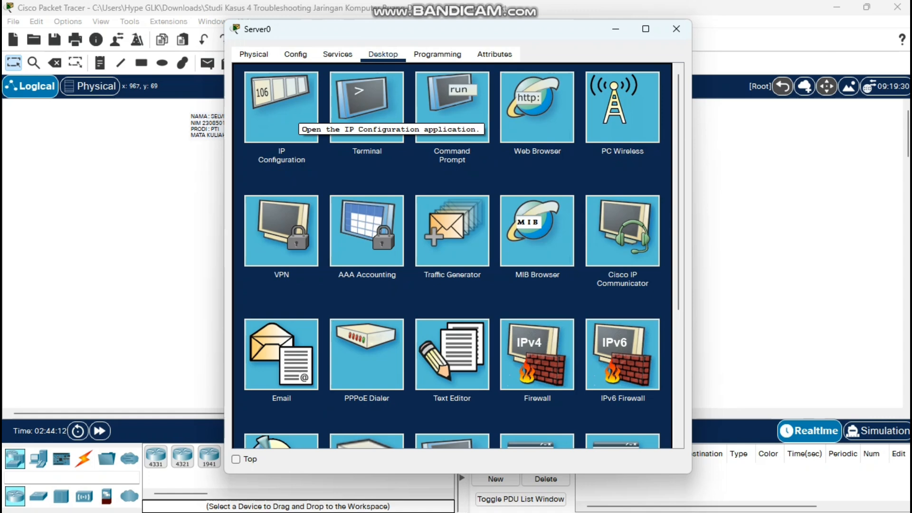
{"action": "left_click", "coordinate": [294, 114]}
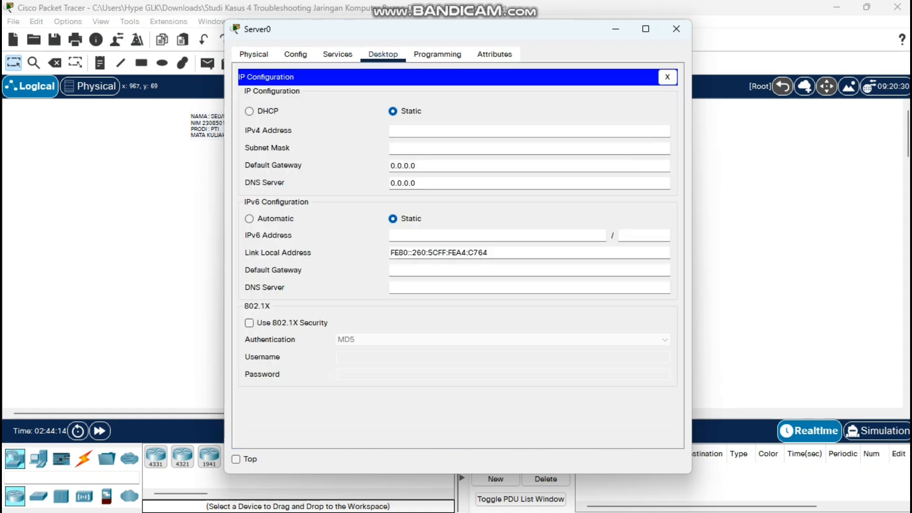
{"action": "left_click_drag", "start_coordinate": [577, 34], "coordinate": [434, 38]}
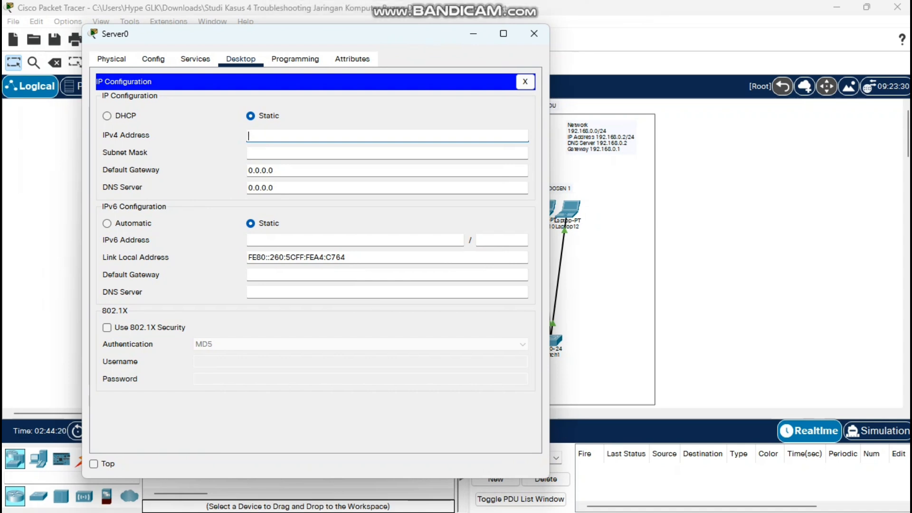
{"action": "type", "text": "192"}
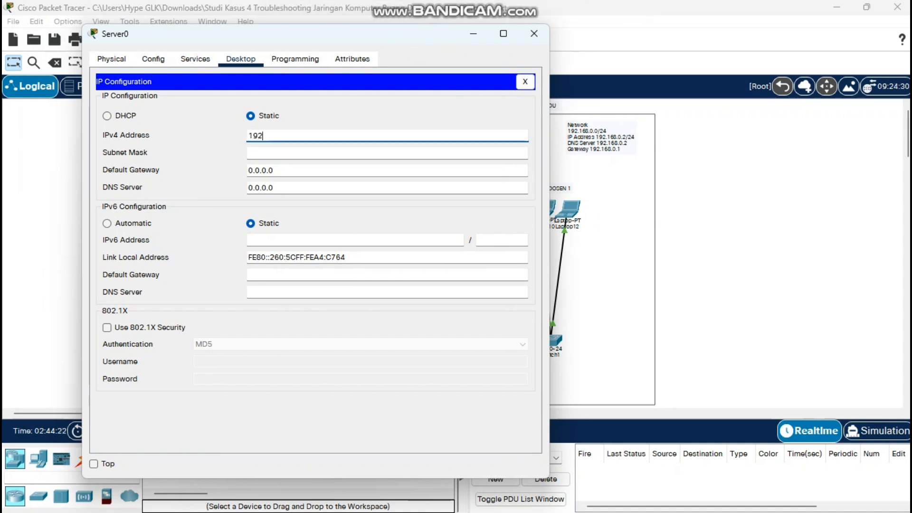
{"action": "type", "text": ".168.0.2"}
{"action": "key", "text": "Tab"}
Step: Set Server0's IPv4 default gateway to 192.168.0.1 and its DNS server to 192.168.0.2
{"action": "left_click", "coordinate": [274, 170]}
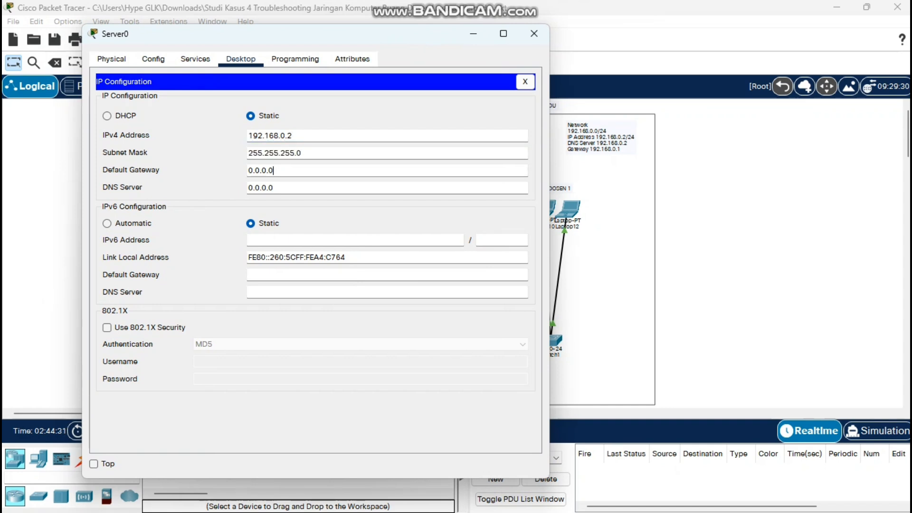
{"action": "key", "text": "BackSpace"}
{"action": "key", "text": "ctrl+a"}
{"action": "type", "text": "192.168.0.1"}
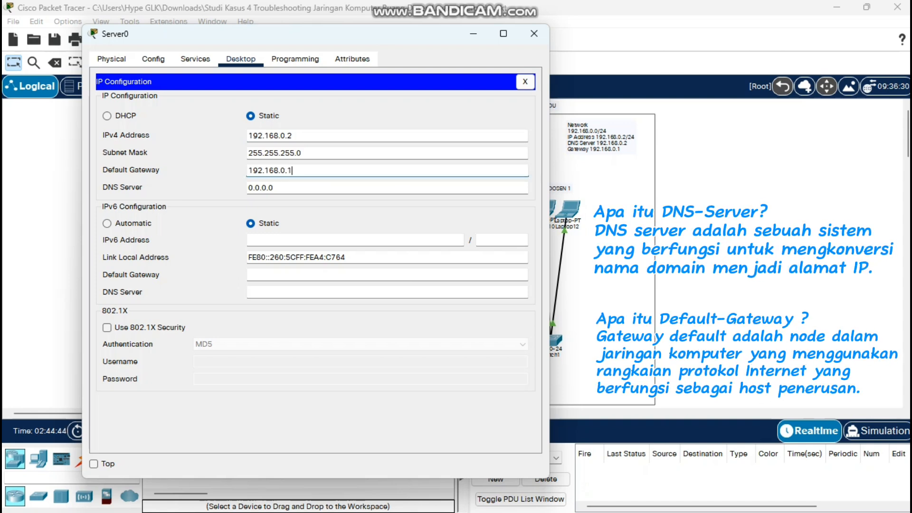
{"action": "left_click", "coordinate": [275, 187]}
{"action": "key", "text": "shift+Home"}
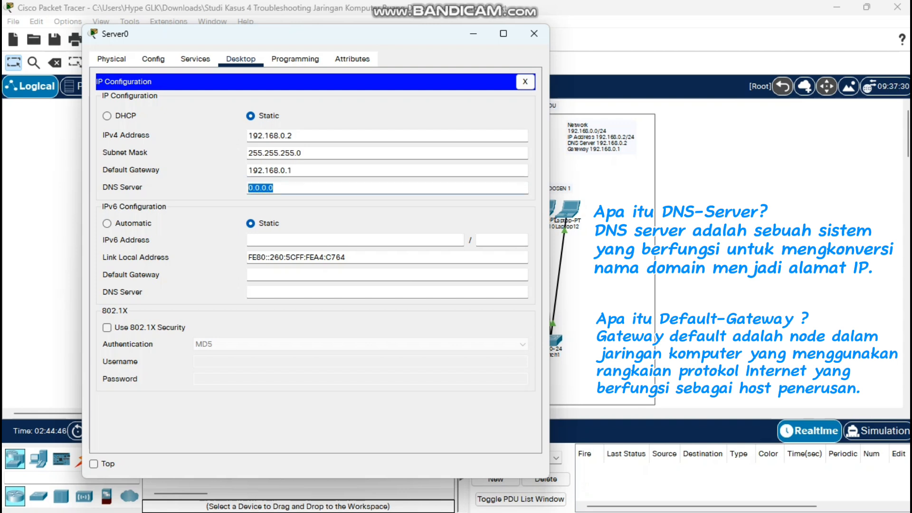
{"action": "type", "text": "192"}
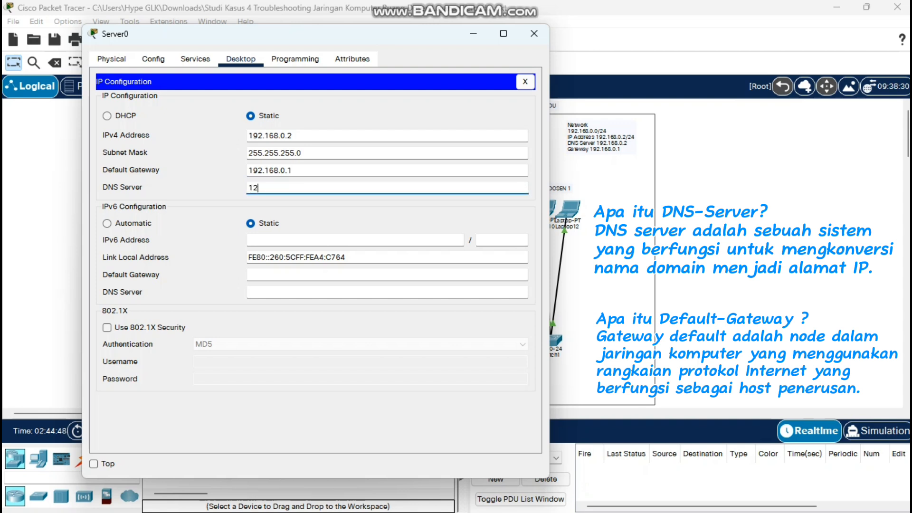
{"action": "key", "text": "BackSpace"}
{"action": "type", "text": "92.168.0.2"}
{"action": "key", "text": "Tab"}
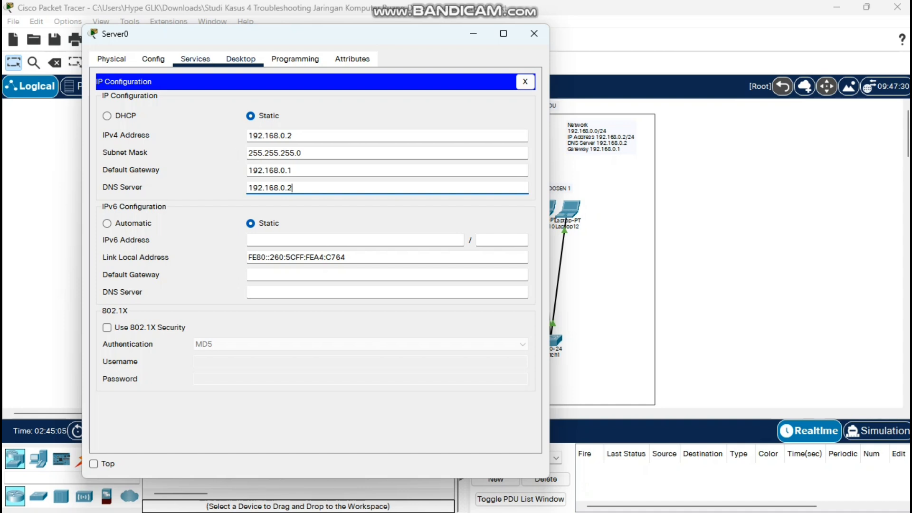
Step: Turn on the DHCP service of Server0 for the FastEthernet0 interface
{"action": "left_click", "coordinate": [195, 59]}
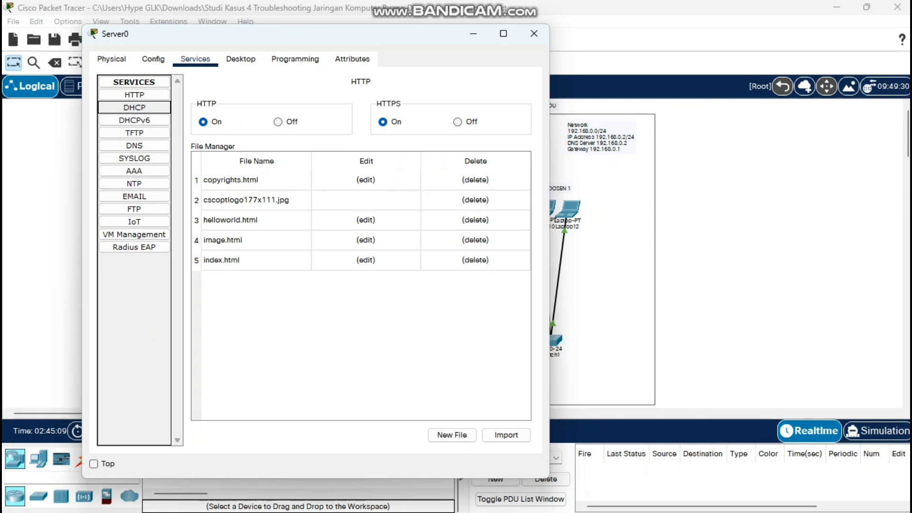
{"action": "left_click", "coordinate": [134, 107]}
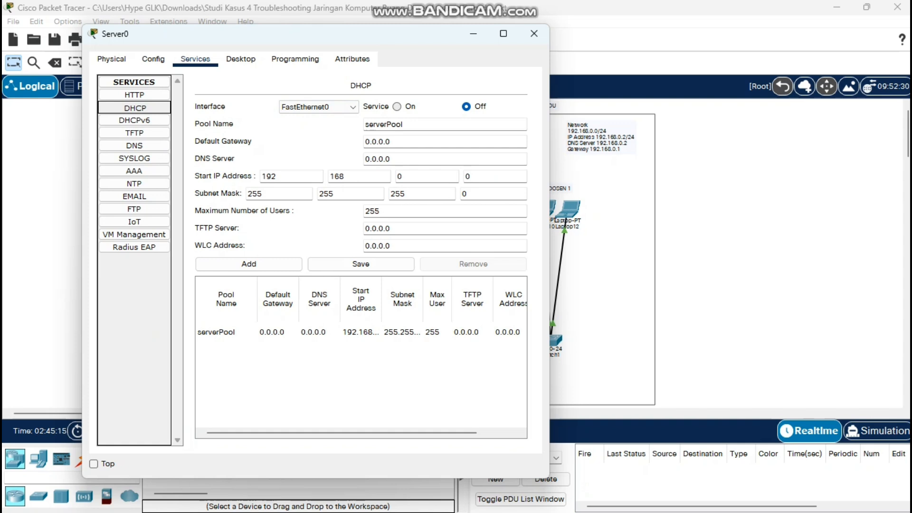
{"action": "left_click", "coordinate": [397, 107]}
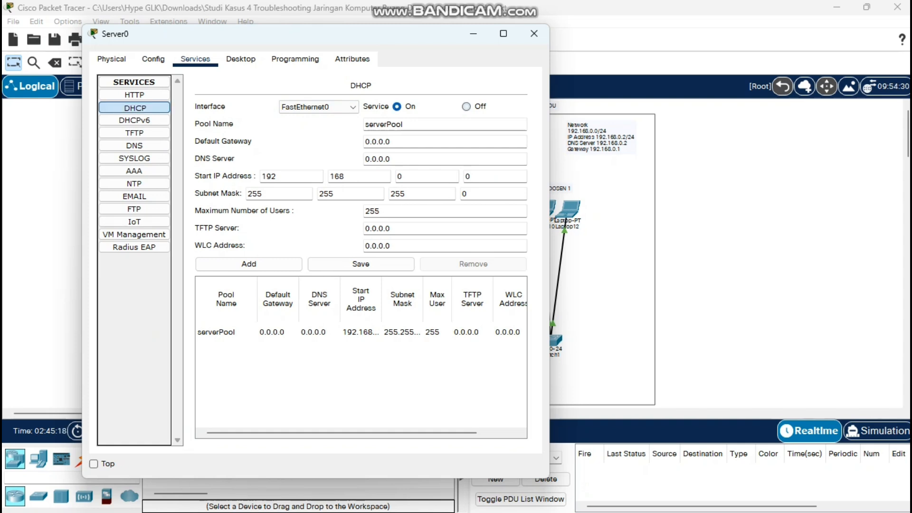
Step: Set the default gateway of the DHCP pool serverPool to 192.168.0.1 and its DNS server to 192.168.0.2
{"action": "left_click", "coordinate": [392, 142]}
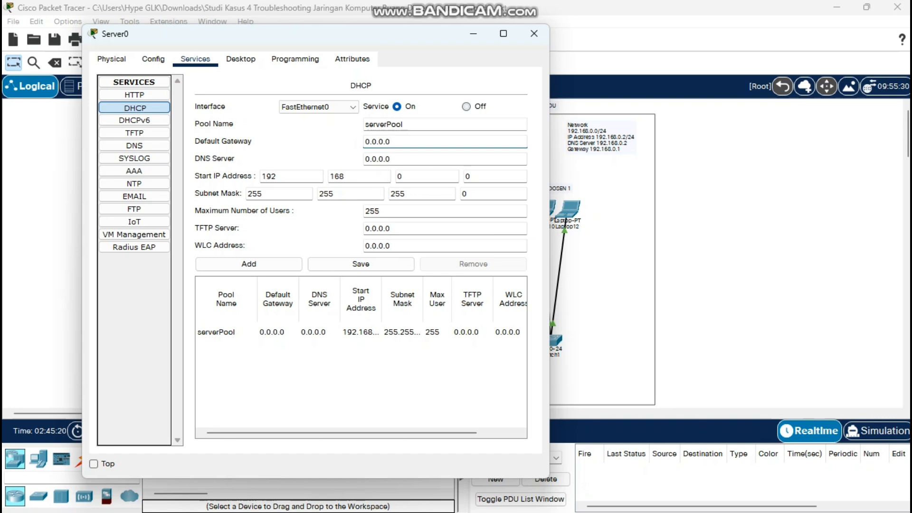
{"action": "key", "text": "BackSpace"}
{"action": "key", "text": "BackSpace"}
{"action": "key", "text": "BackSpace"}
{"action": "key", "text": "BackSpace"}
{"action": "key", "text": "BackSpace"}
{"action": "key", "text": "BackSpace"}
{"action": "key", "text": "BackSpace"}
{"action": "type", "text": "192.168.0."}
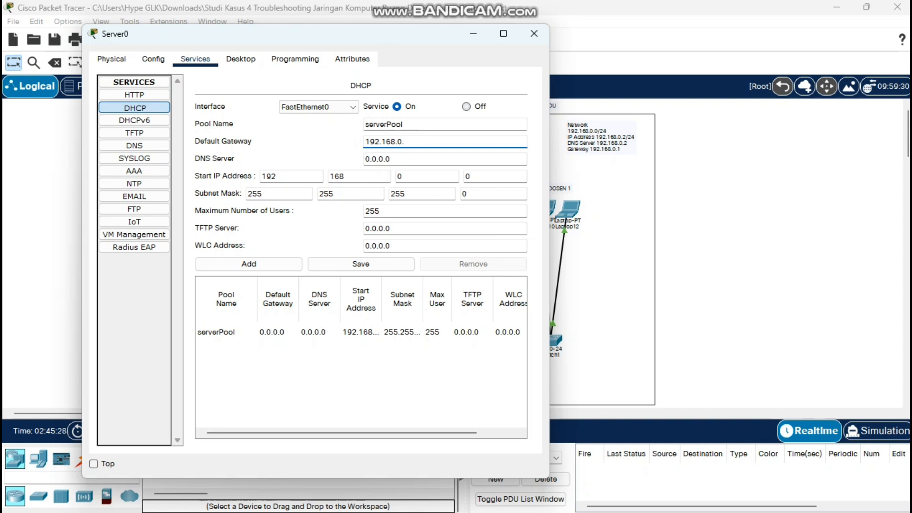
{"action": "type", "text": "1"}
{"action": "left_click", "coordinate": [391, 159]}
{"action": "key", "text": "ctrl+a"}
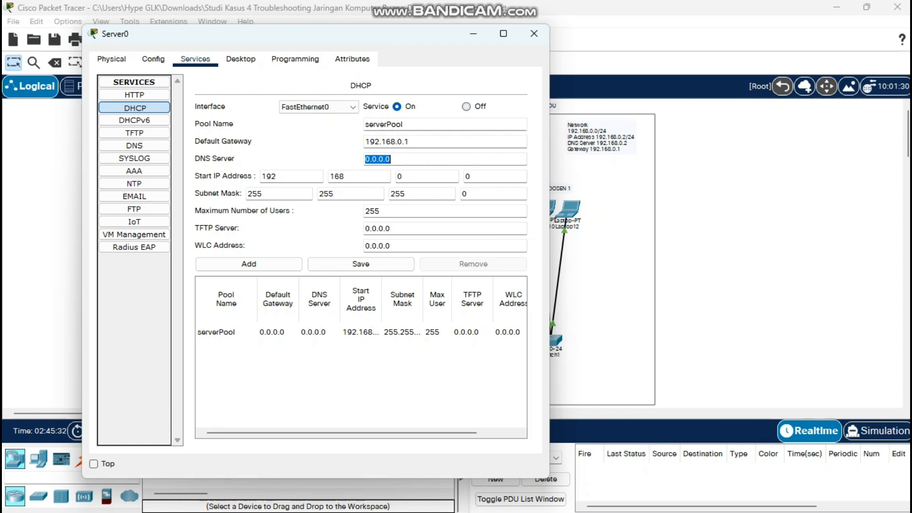
{"action": "type", "text": "192.168.0.2"}
Step: Set the pool's start IP address to 192.168.0.3, save serverPool and minimize the server window
{"action": "left_click", "coordinate": [471, 176]}
{"action": "key", "text": "BackSpace"}
{"action": "type", "text": "3"}
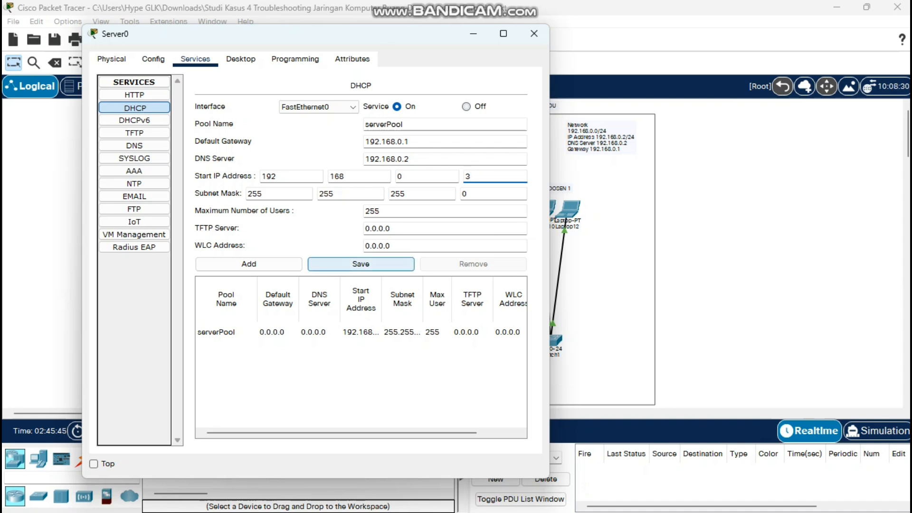
{"action": "left_click", "coordinate": [361, 263]}
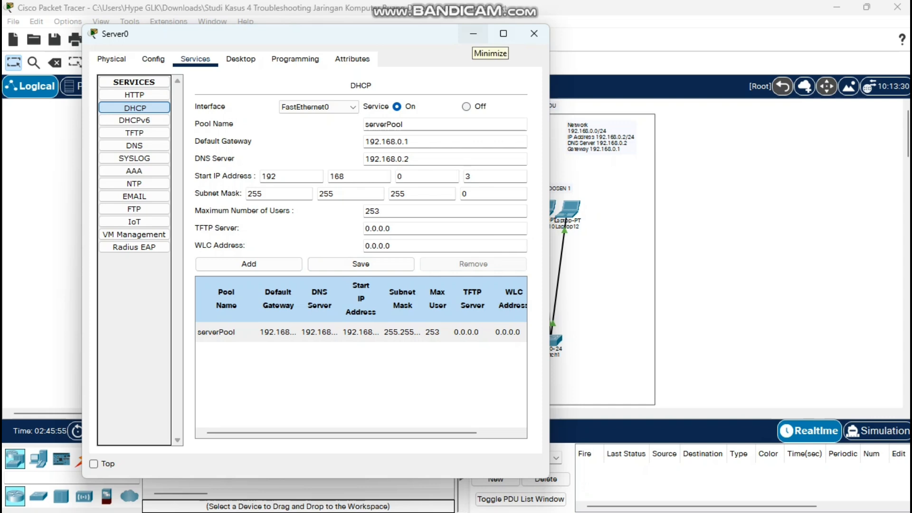
{"action": "left_click", "coordinate": [473, 33]}
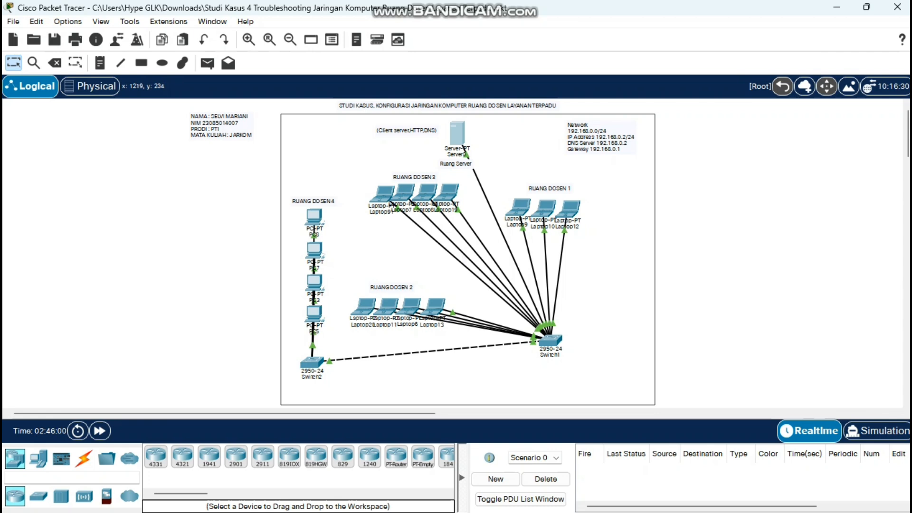
Step: Renew the DHCP address of Laptop9 in Ruang Dosen 1 by switching its IP configuration to Static and back to DHCP
{"action": "mouse_move", "coordinate": [569, 209]}
{"action": "left_click", "coordinate": [520, 207]}
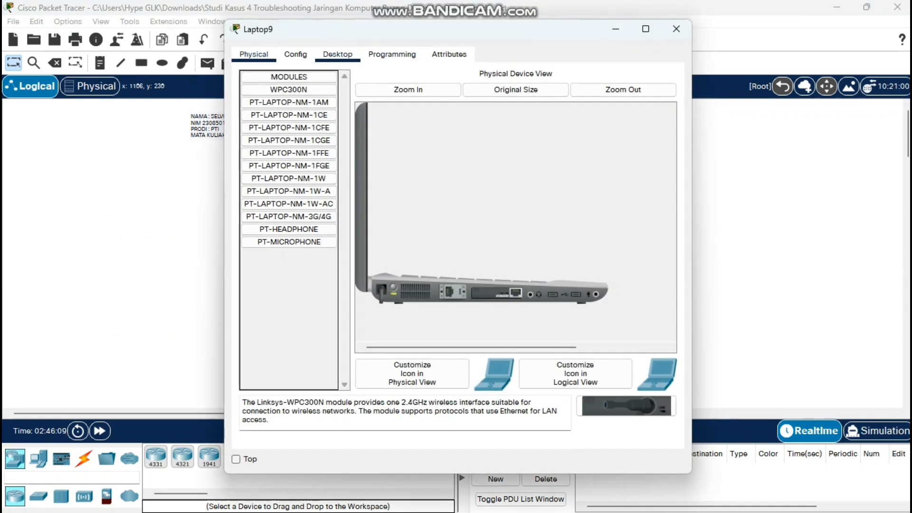
{"action": "left_click", "coordinate": [337, 54]}
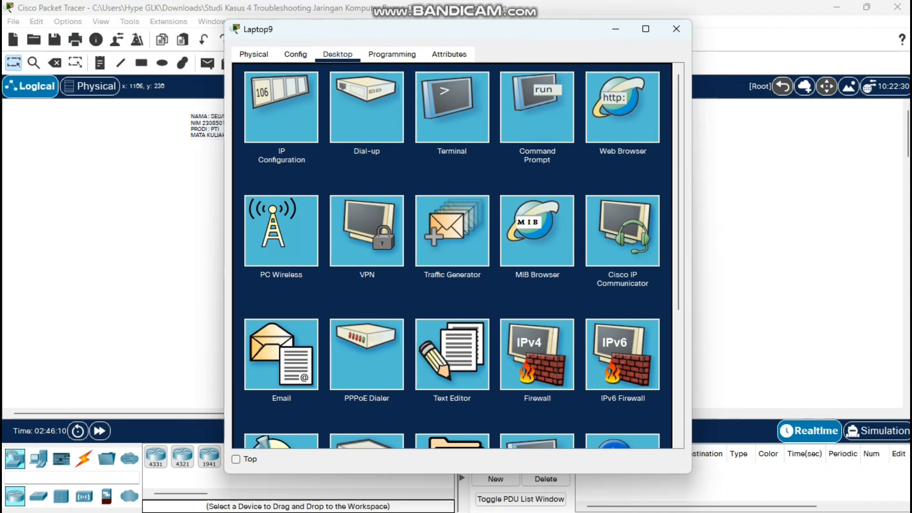
{"action": "left_click", "coordinate": [281, 107]}
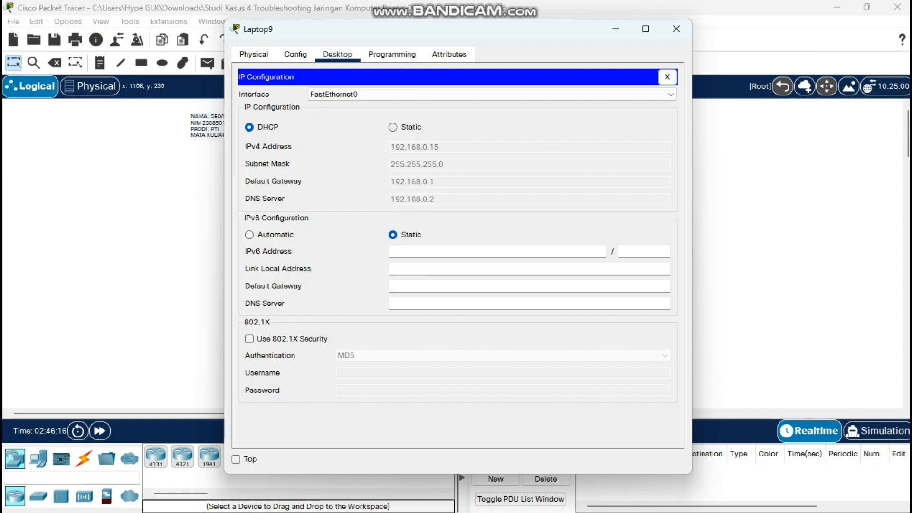
{"action": "left_click", "coordinate": [393, 127]}
{"action": "left_click", "coordinate": [249, 128]}
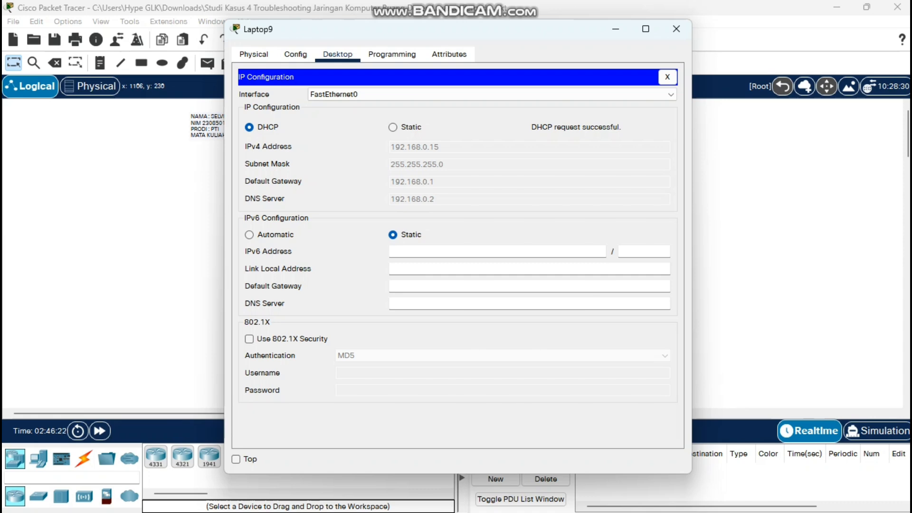
{"action": "left_click", "coordinate": [615, 29]}
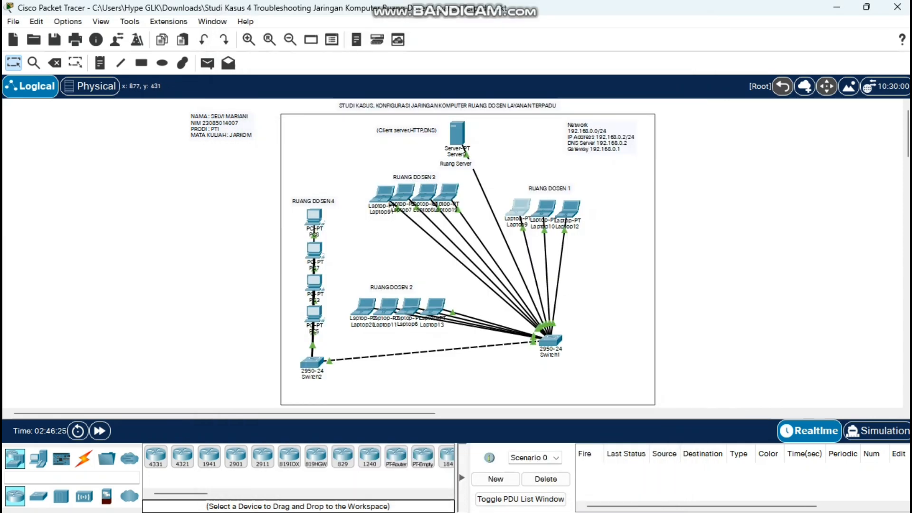
Step: Renew the DHCP address of Laptop6 in Ruang Dosen 2 by switching its IP configuration to Static and back to DHCP
{"action": "left_click", "coordinate": [412, 305]}
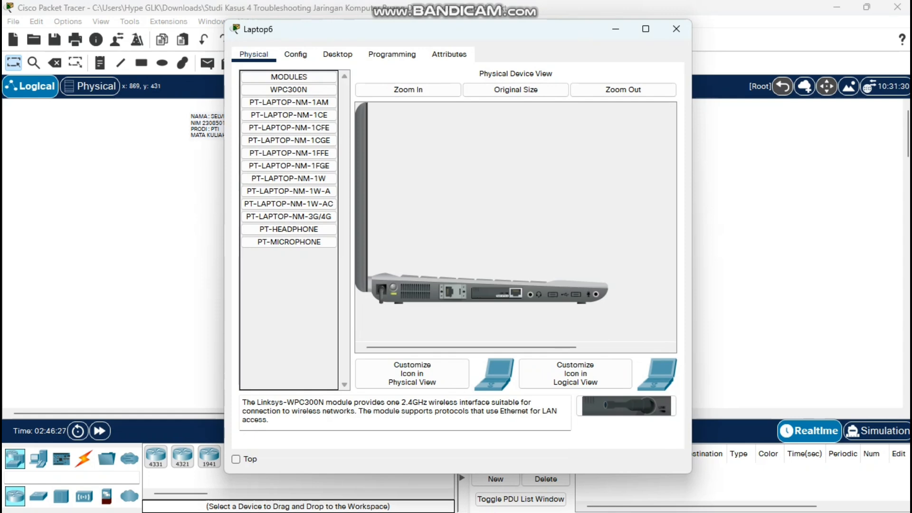
{"action": "left_click", "coordinate": [337, 54]}
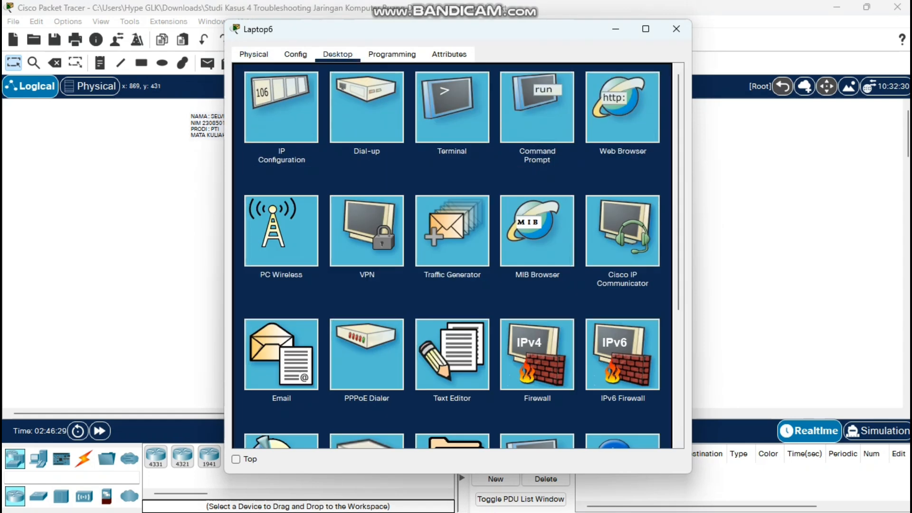
{"action": "left_click", "coordinate": [281, 107]}
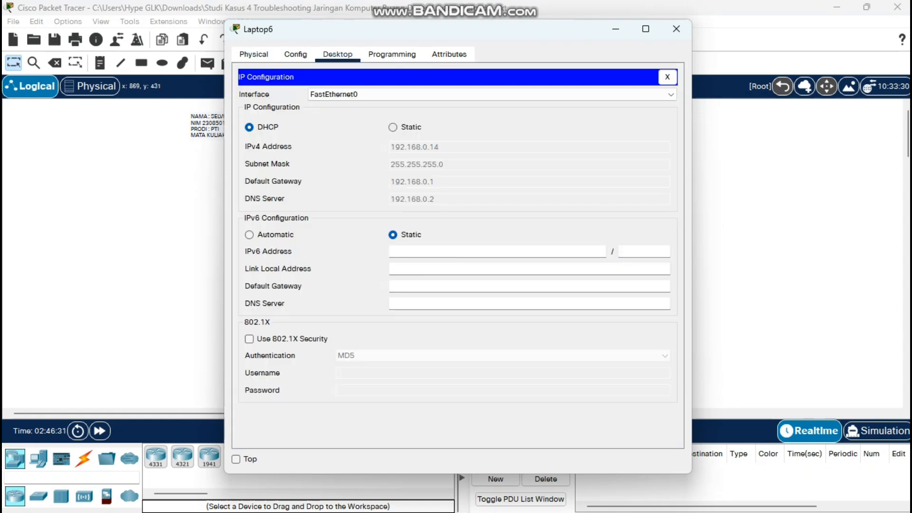
{"action": "left_click", "coordinate": [393, 127]}
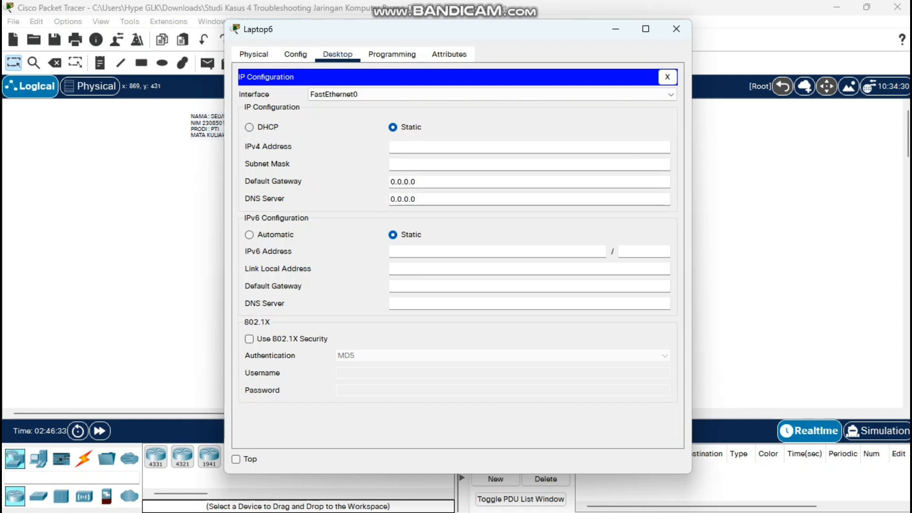
{"action": "left_click", "coordinate": [250, 127]}
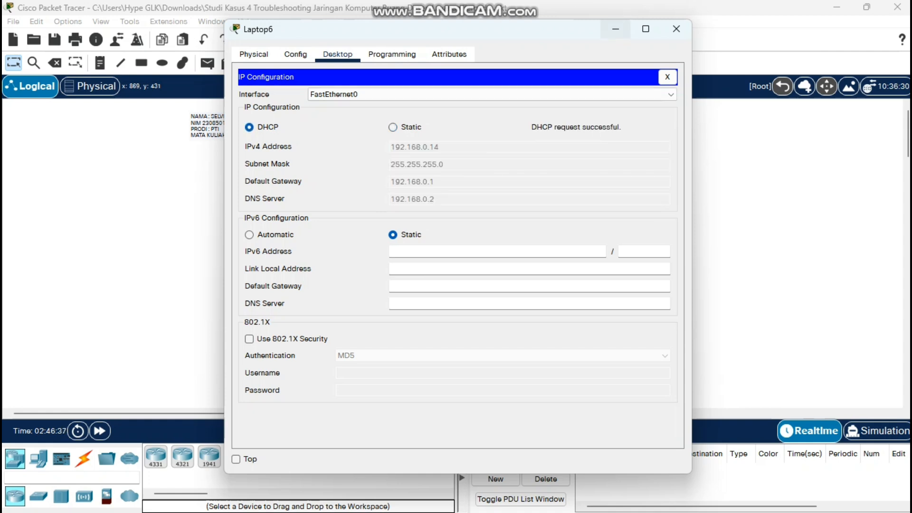
{"action": "left_click", "coordinate": [616, 29]}
Step: Renew the DHCP address of Laptop8 in Ruang Dosen 3 by switching to Static and back to DHCP, and close its window
{"action": "left_click", "coordinate": [427, 193]}
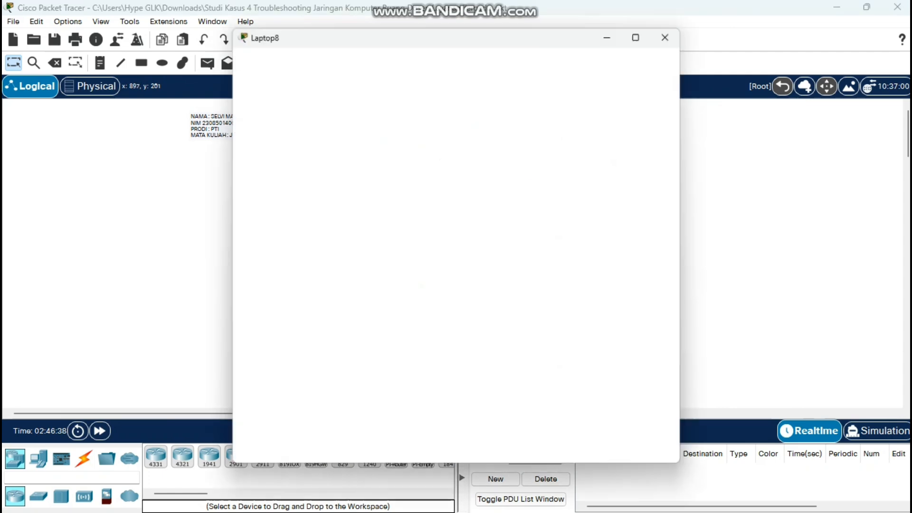
{"action": "left_click", "coordinate": [338, 54]}
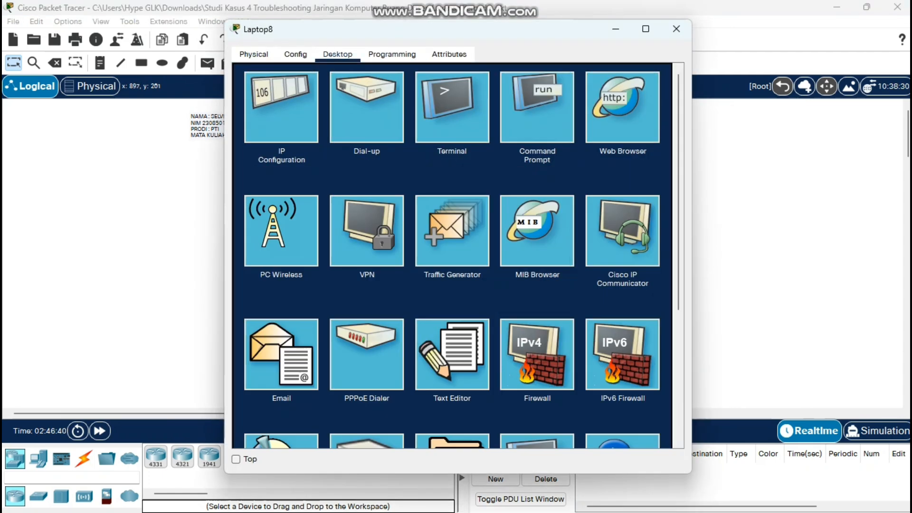
{"action": "left_click", "coordinate": [281, 107]}
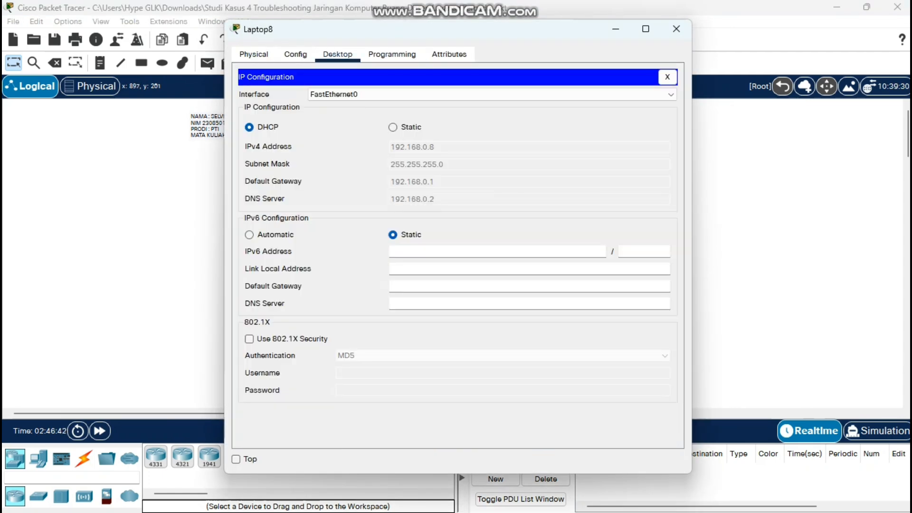
{"action": "left_click", "coordinate": [393, 128]}
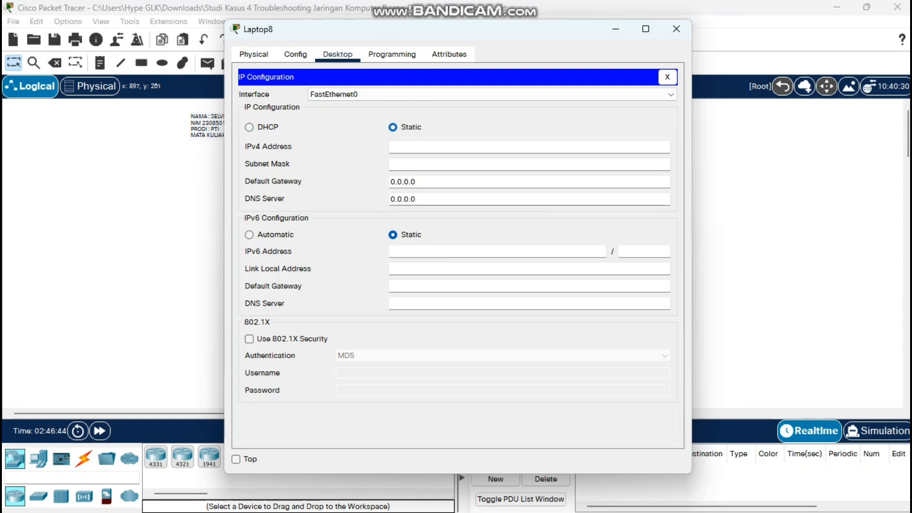
{"action": "left_click", "coordinate": [249, 127]}
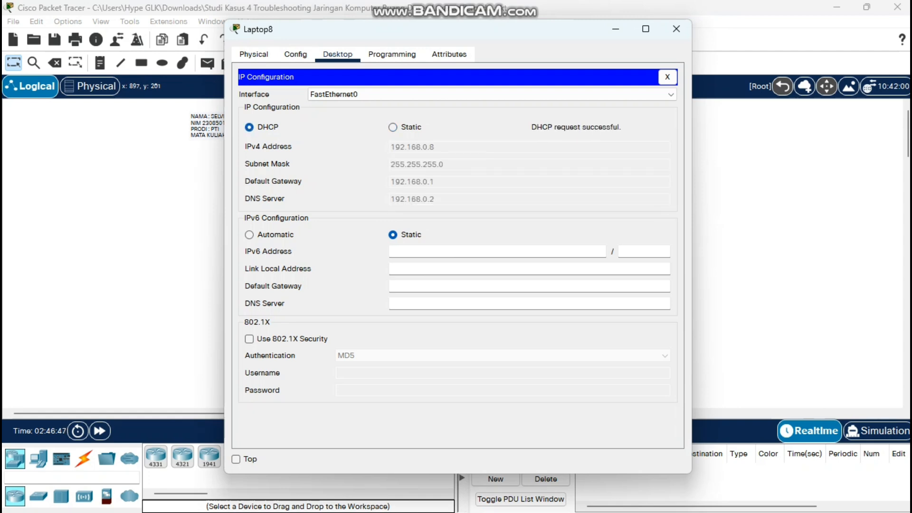
{"action": "left_click", "coordinate": [677, 29]}
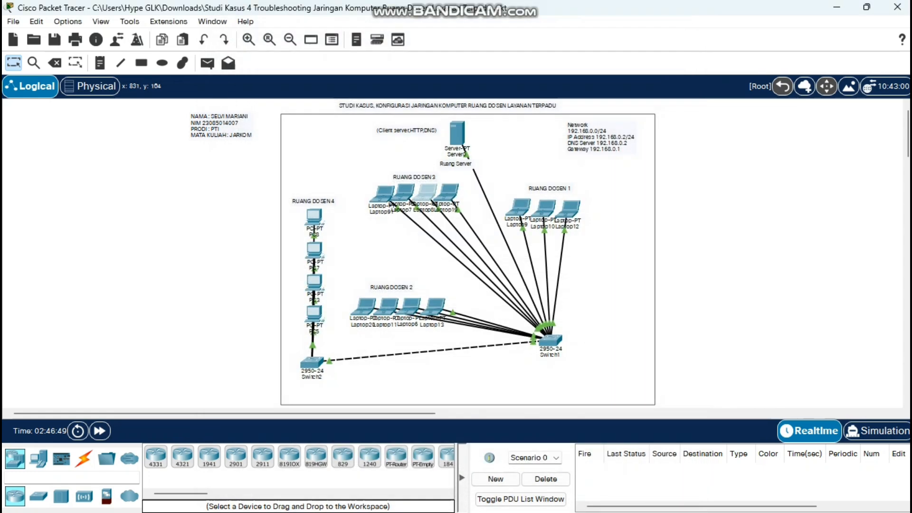
Step: Renew the DHCP address of PC8 in Ruang Dosen 4 by switching to Static and back to DHCP, and close its window
{"action": "left_click", "coordinate": [317, 217]}
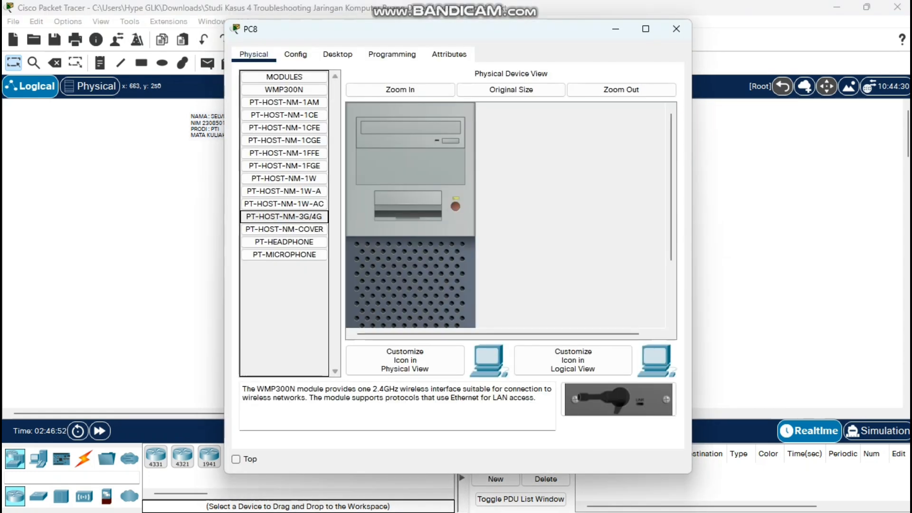
{"action": "left_click", "coordinate": [338, 54]}
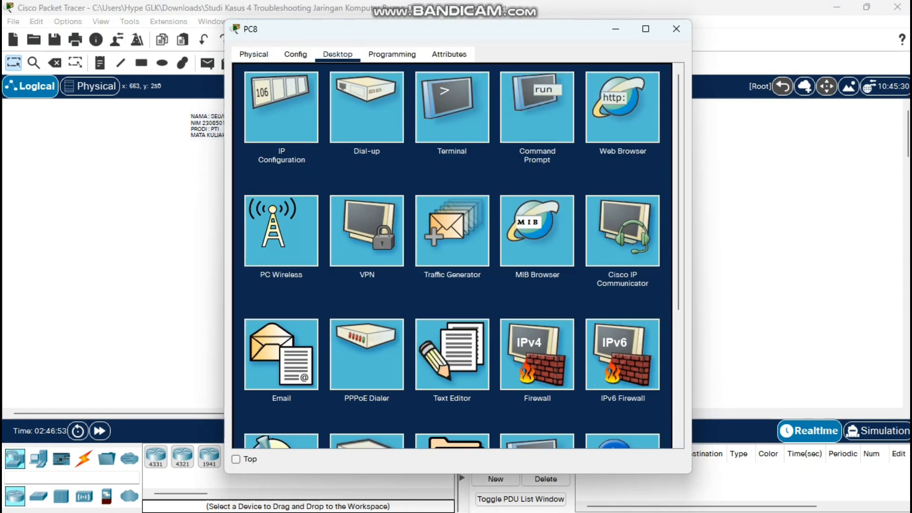
{"action": "left_click", "coordinate": [281, 107]}
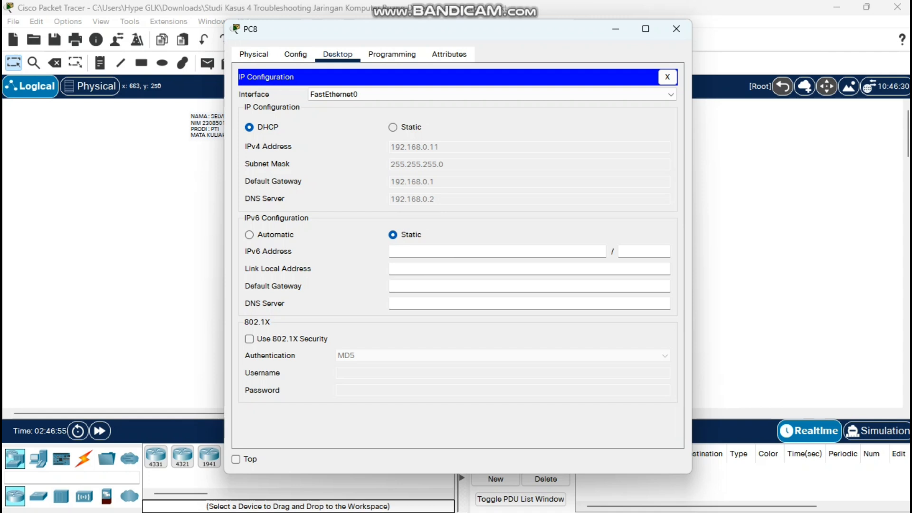
{"action": "left_click", "coordinate": [393, 127]}
{"action": "left_click", "coordinate": [250, 127]}
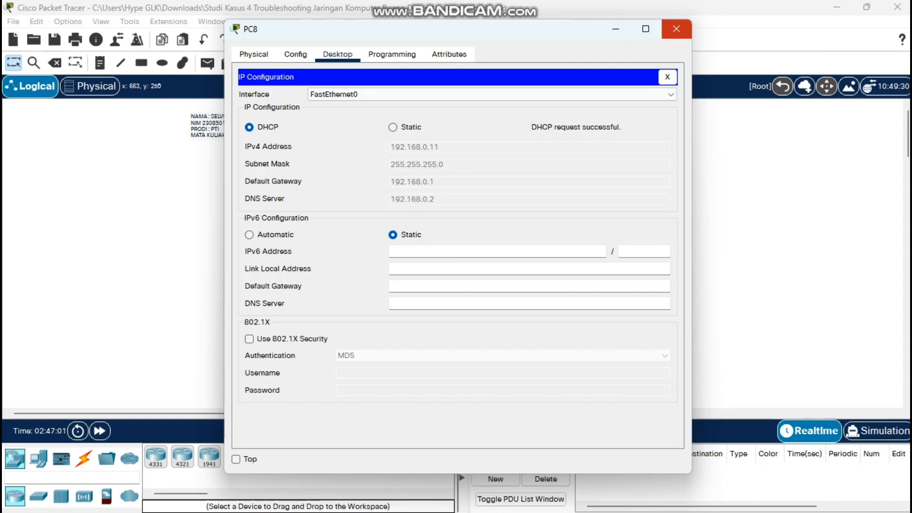
{"action": "left_click", "coordinate": [676, 29]}
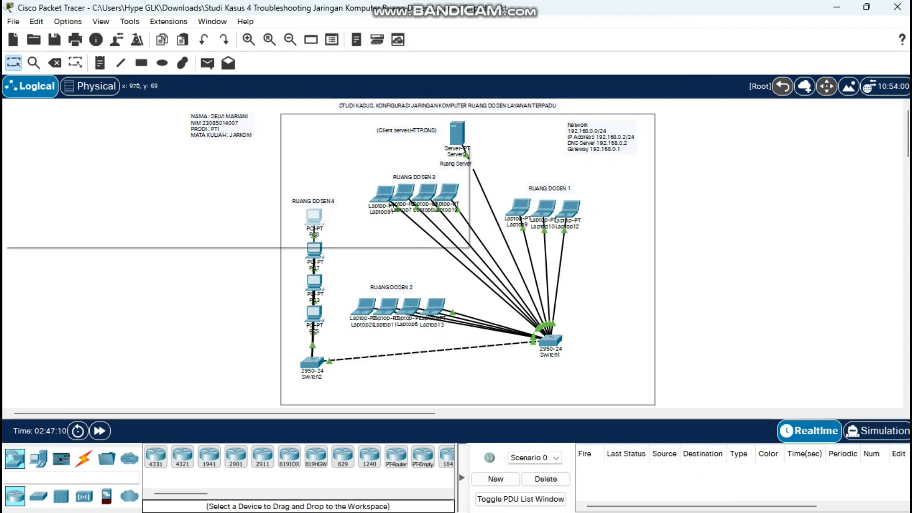
Step: In Server0's HTTP service, delete copyrights.html, cscoptlogo177x111.jpg and helloworld.html from the file manager
{"action": "left_click", "coordinate": [461, 133]}
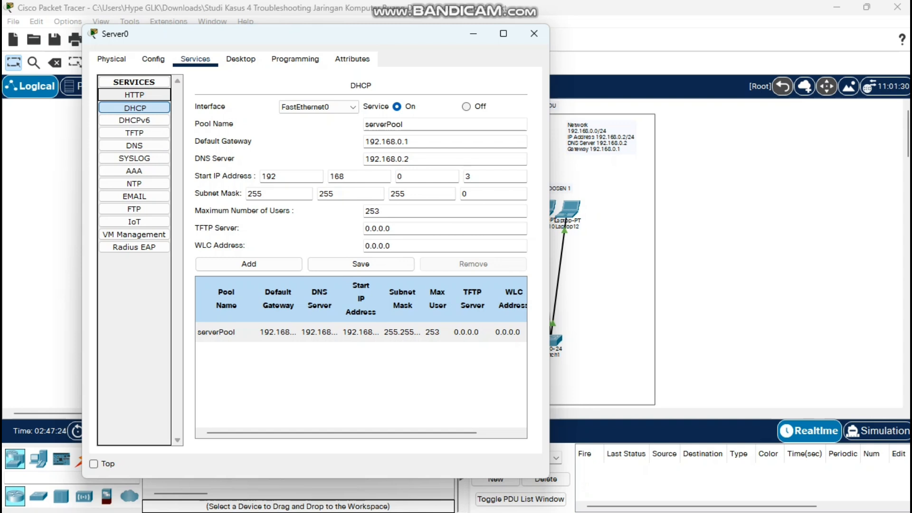
{"action": "left_click", "coordinate": [134, 95]}
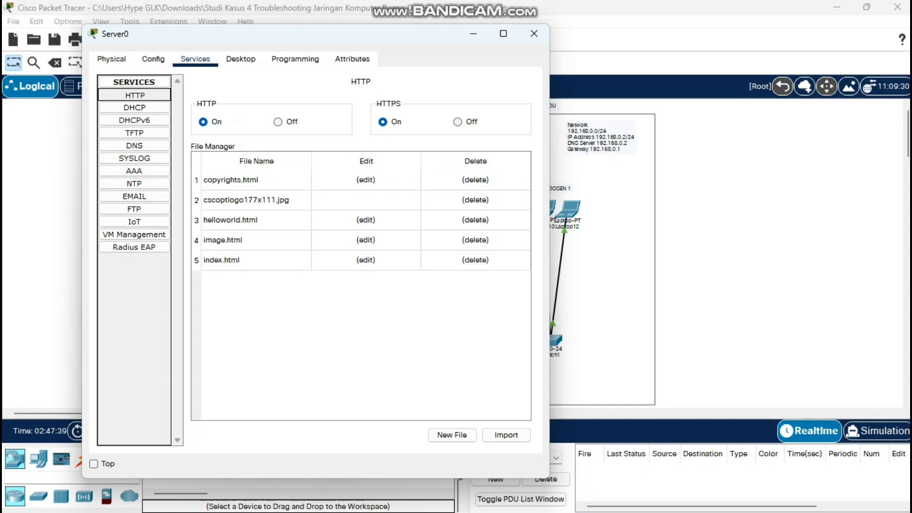
{"action": "left_click", "coordinate": [476, 180]}
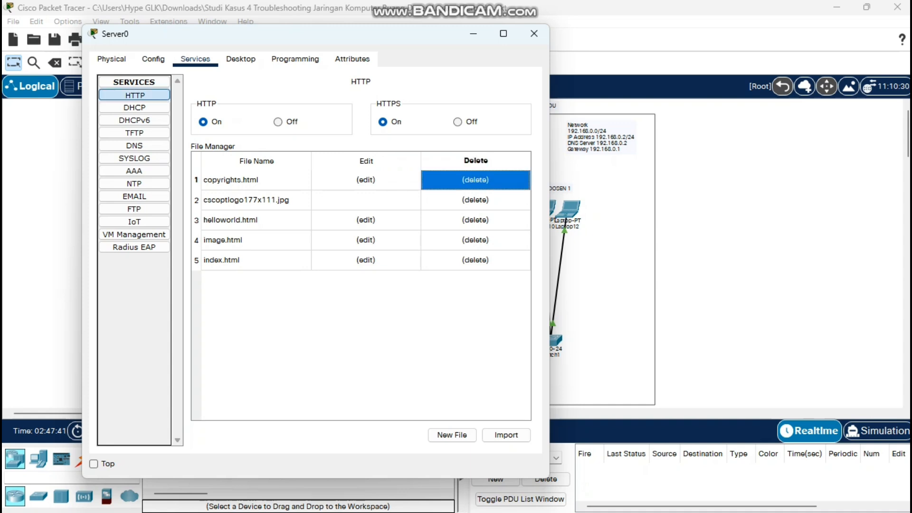
{"action": "left_click", "coordinate": [322, 277]}
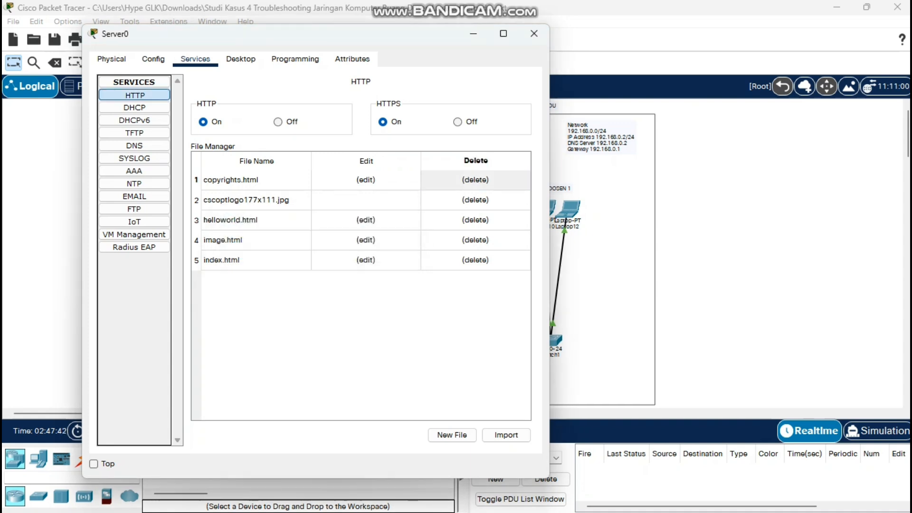
{"action": "left_click", "coordinate": [476, 179]}
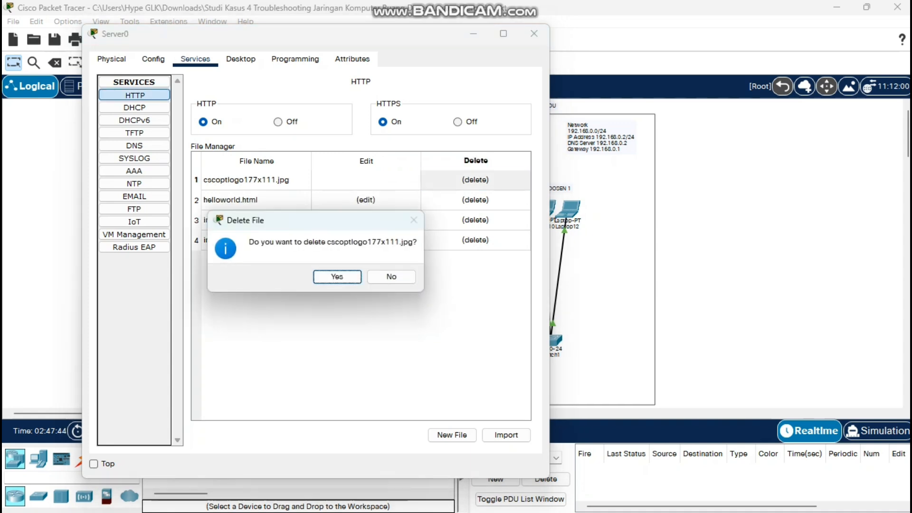
{"action": "left_click", "coordinate": [336, 277]}
{"action": "left_click", "coordinate": [476, 179]}
{"action": "left_click", "coordinate": [322, 277]}
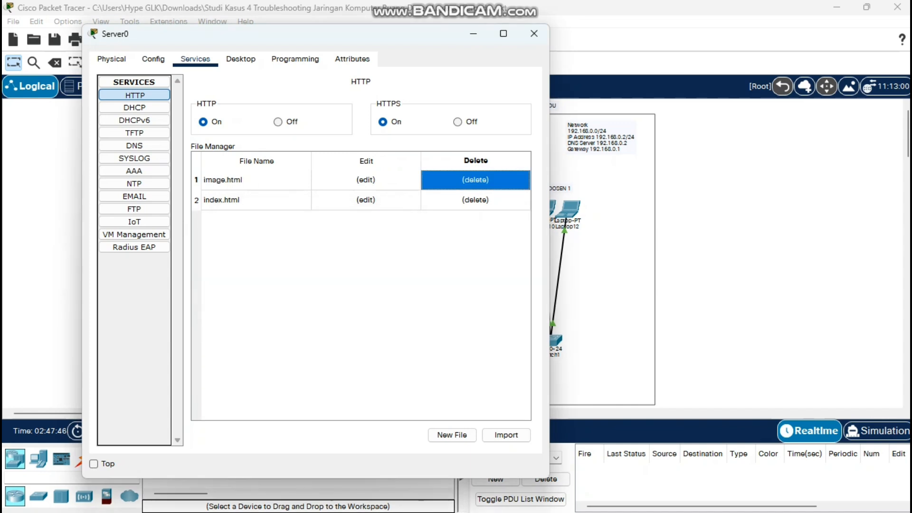
Step: Delete the remaining image.html and index.html from the HTTP file manager
{"action": "left_click", "coordinate": [475, 179]}
{"action": "left_click", "coordinate": [368, 277]}
{"action": "left_click", "coordinate": [475, 180]}
{"action": "left_click", "coordinate": [313, 277]}
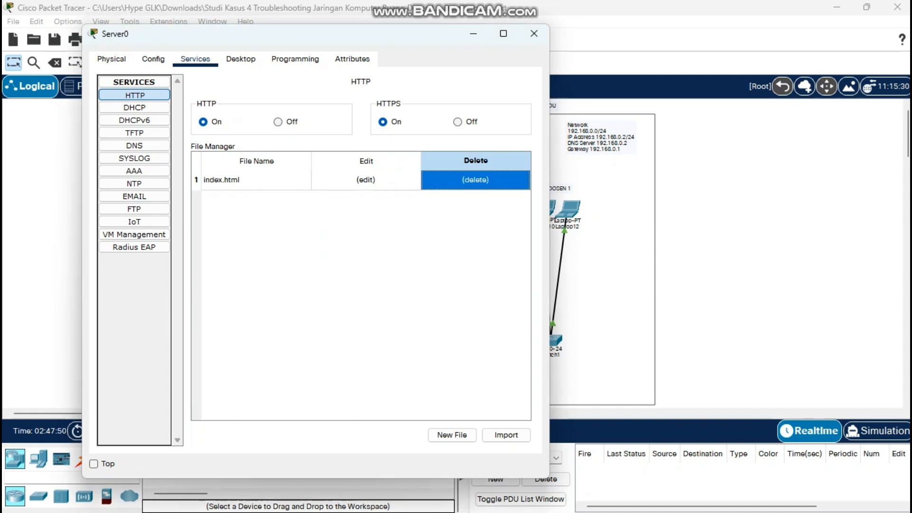
{"action": "left_click", "coordinate": [476, 180]}
{"action": "left_click", "coordinate": [313, 277]}
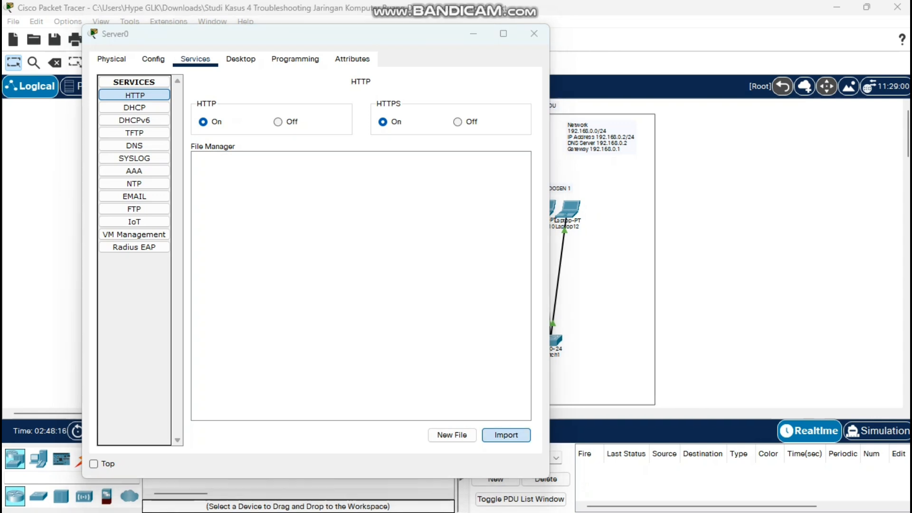
Step: Import the PMB-UIM image from the Downloads folder inside Documents into the HTTP file manager, overwriting the existing file
{"action": "left_click", "coordinate": [506, 434]}
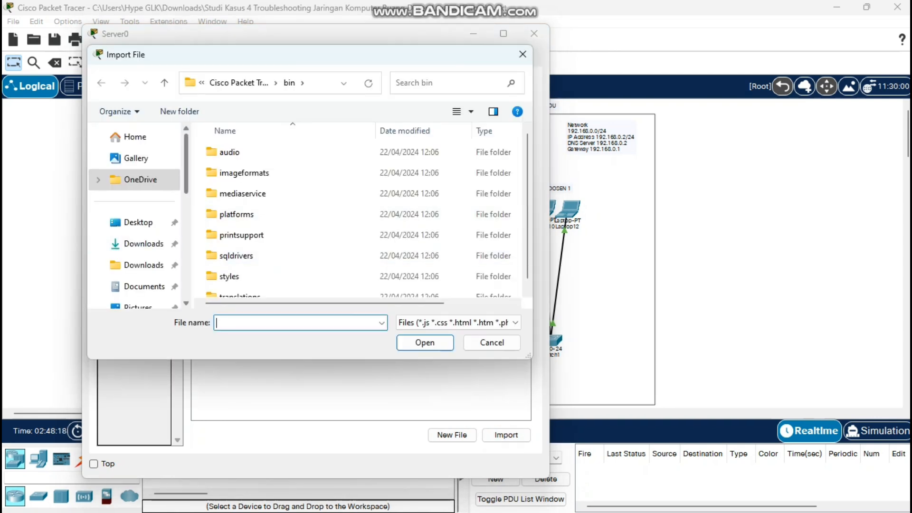
{"action": "scroll", "coordinate": [138, 218], "scroll_direction": "down", "scroll_amount": 1}
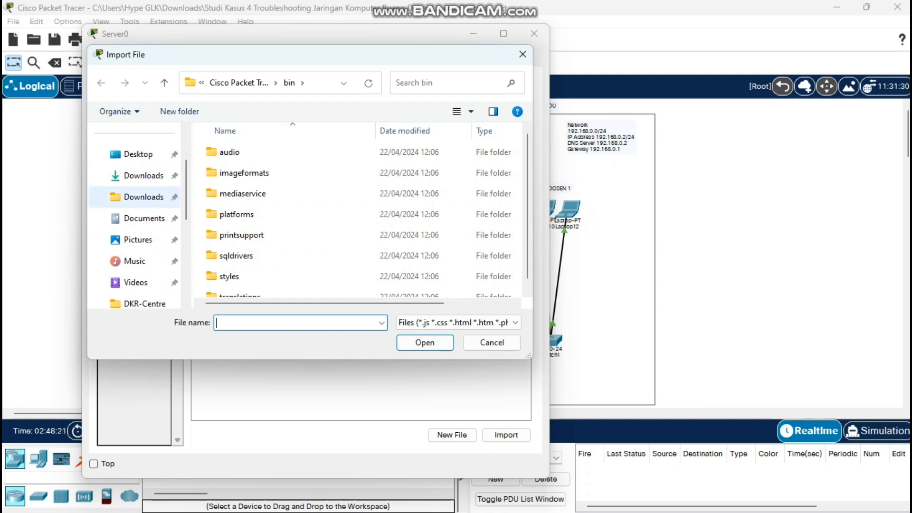
{"action": "left_click", "coordinate": [144, 197]}
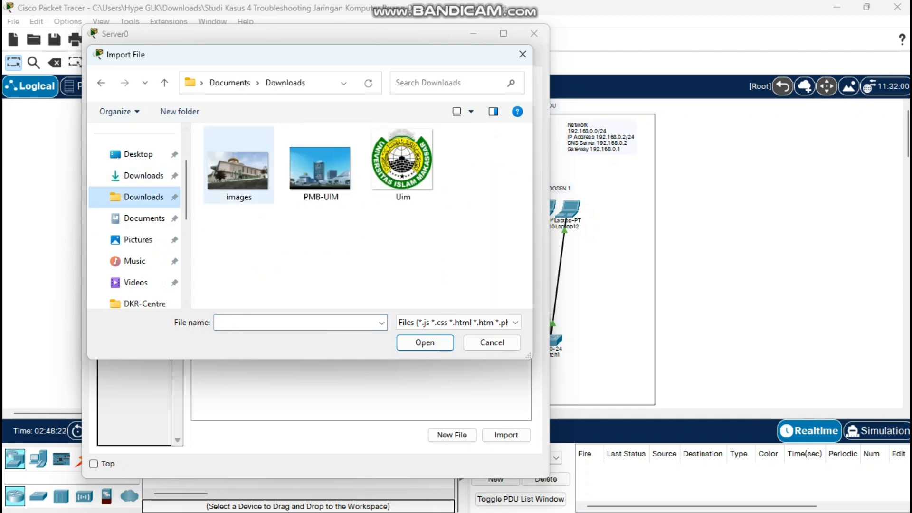
{"action": "left_click", "coordinate": [339, 179]}
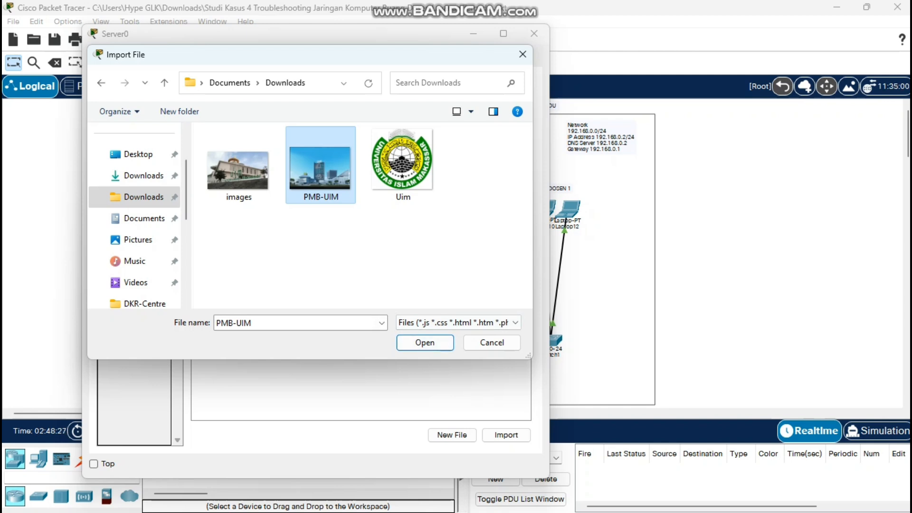
{"action": "left_click", "coordinate": [304, 323]}
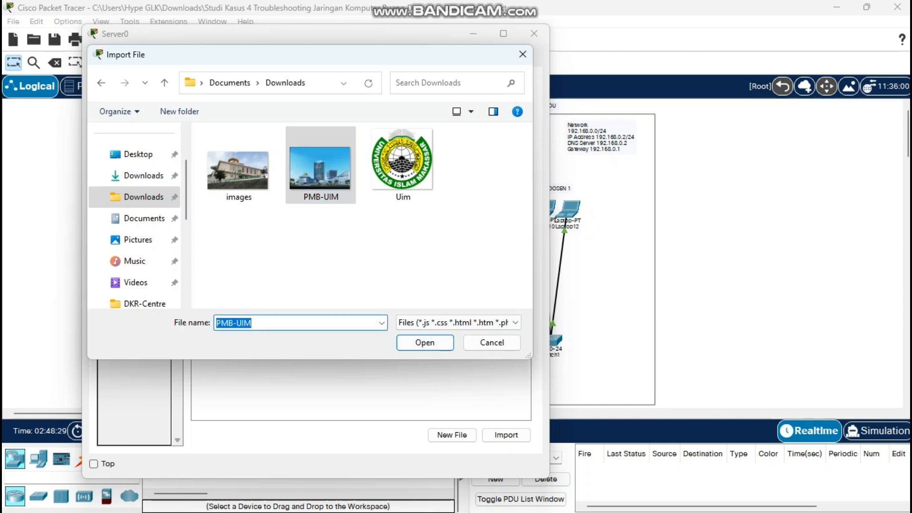
{"action": "left_click", "coordinate": [419, 343]}
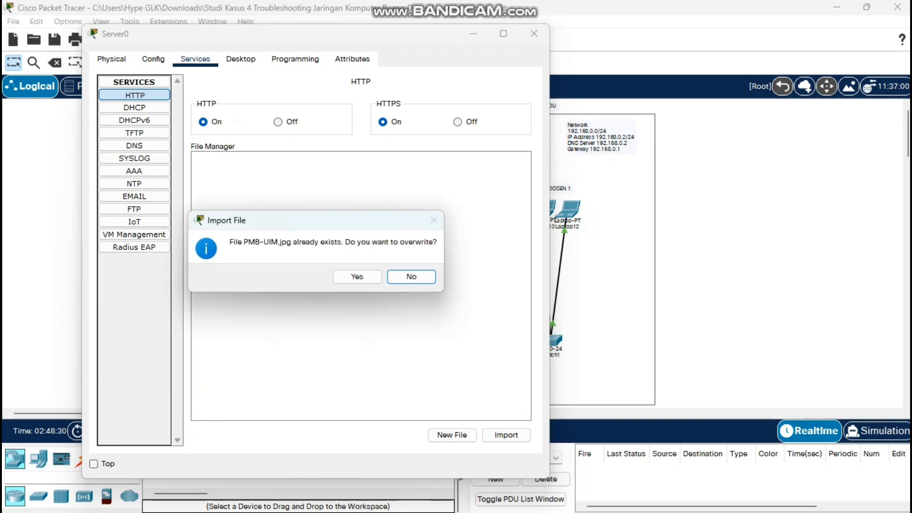
{"action": "left_click", "coordinate": [357, 276]}
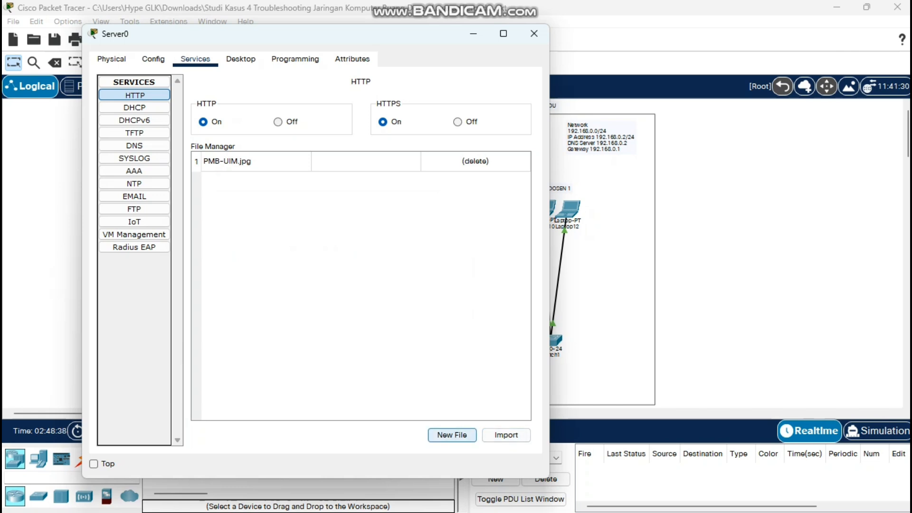
Step: Create a new HTTP file named index.html and begin its content with an <html> line
{"action": "left_click", "coordinate": [451, 435]}
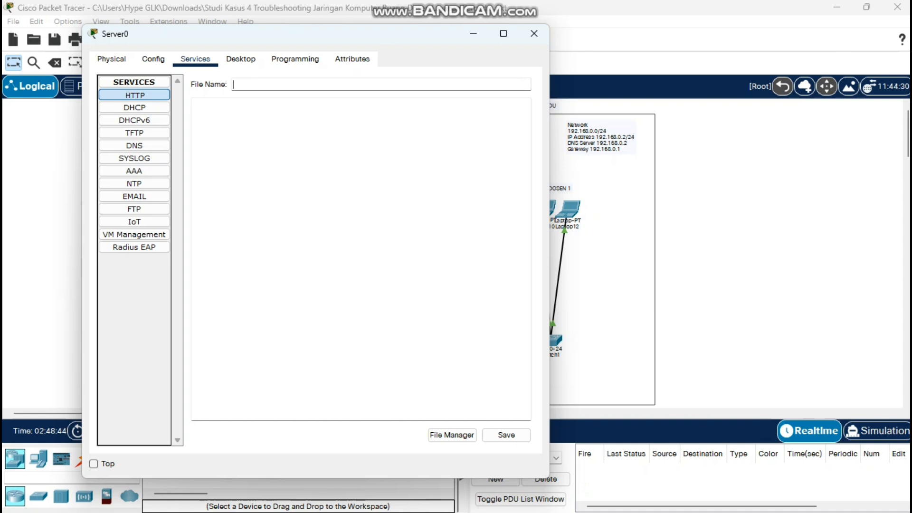
{"action": "type", "text": "index.html"}
{"action": "left_click", "coordinate": [194, 106]}
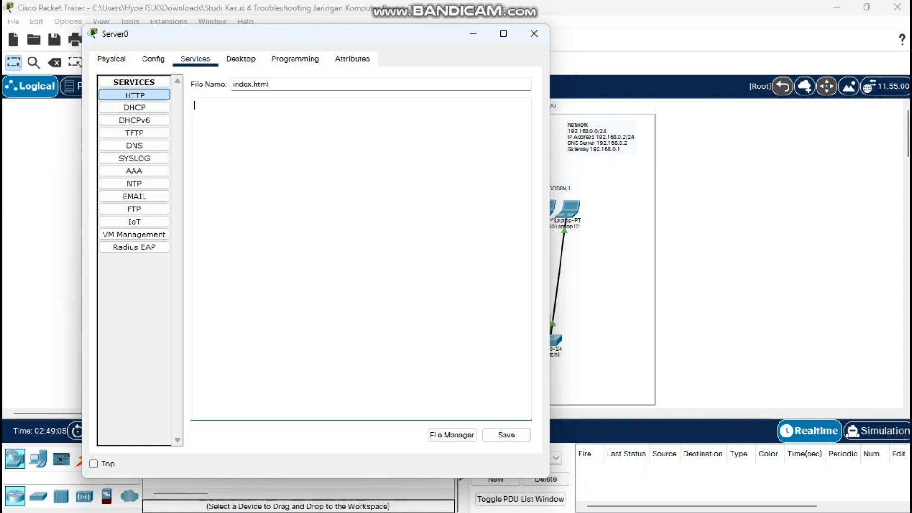
{"action": "type", "text": "<html>"}
{"action": "key", "text": "Return"}
{"action": "key", "text": "BackSpace"}
{"action": "key", "text": "End"}
{"action": "key", "text": "Return"}
Step: On the second line of index.html, enter <center><font size='+2' color='blue'>HELLO! as the start of the welcome heading
{"action": "type", "text": "<>"}
{"action": "type", "text": "cen"}
{"action": "type", "text": "tre"}
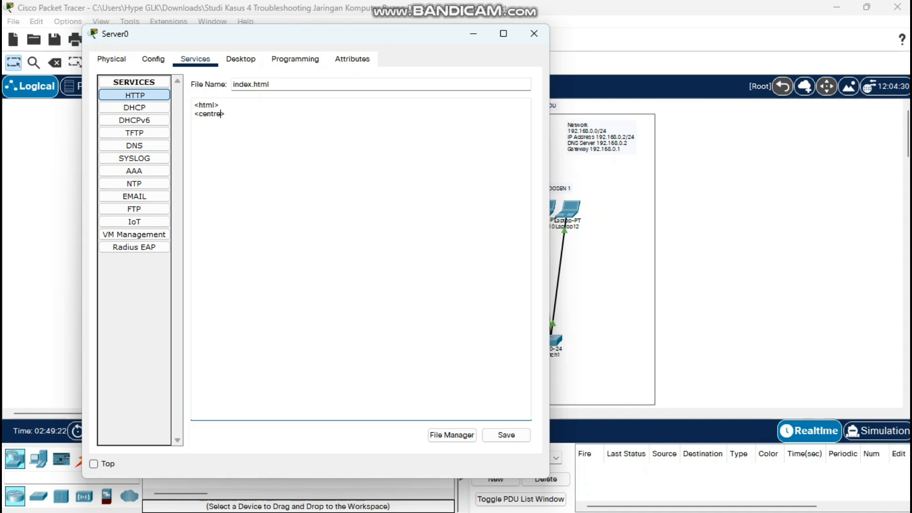
{"action": "key", "text": "BackSpace"}
{"action": "key", "text": "BackSpace"}
{"action": "type", "text": "er><font size="}
{"action": "type", "text": "+2"}
{"action": "type", "text": "c"}
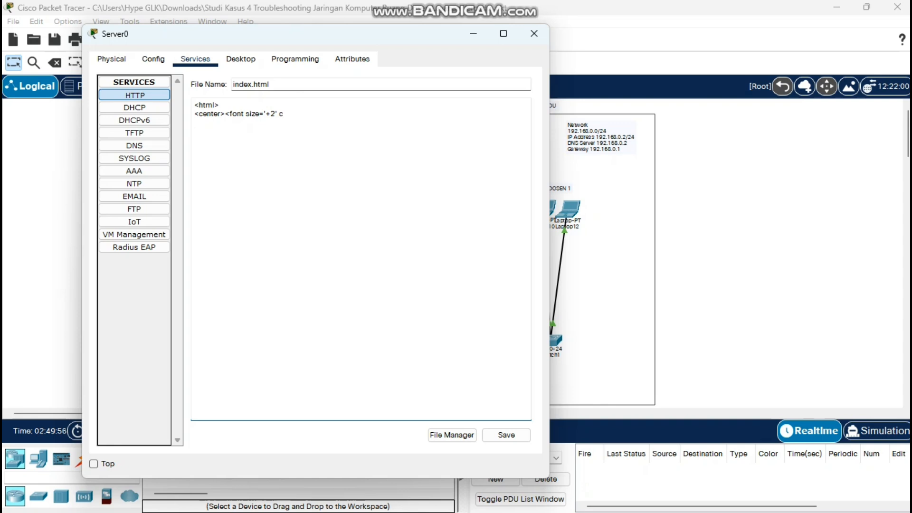
{"action": "type", "text": "olor='blue'>HELLO!"}
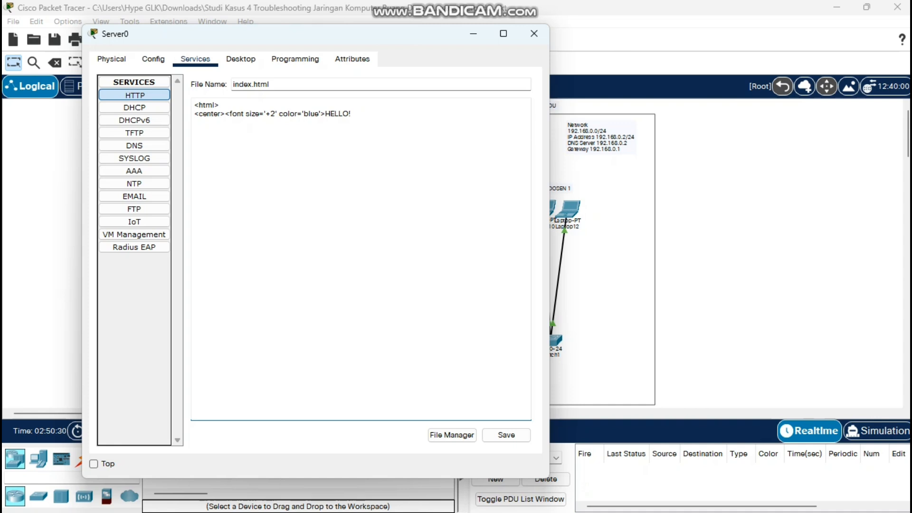
Step: Continue the welcome heading with MAHASISWA BARU, SELAMAT DATANG DI WEBSITE UNIVERSITAS ISLAM MAKASSAR
{"action": "type", "text": "MAHASISA"}
{"action": "key", "text": "BackSpace"}
{"action": "type", "text": "WA BARU,"}
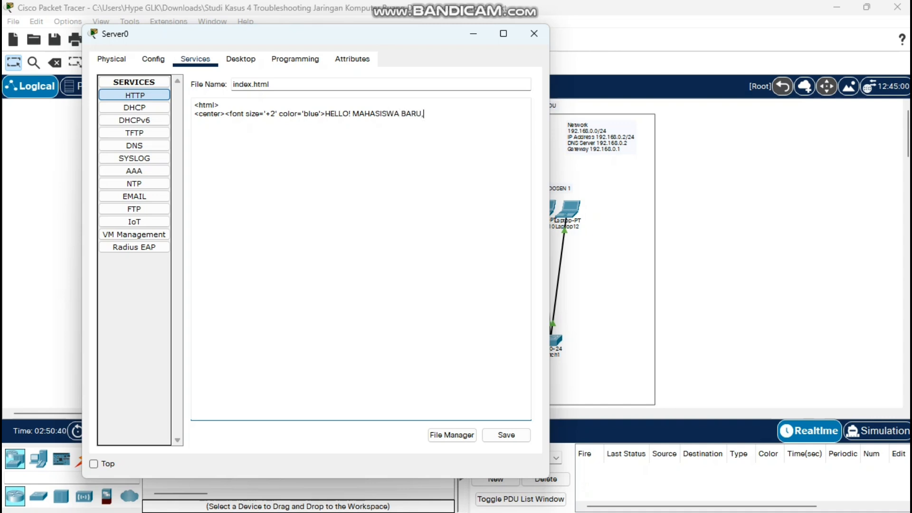
{"action": "type", "text": " SELAMAT DATANG DI"}
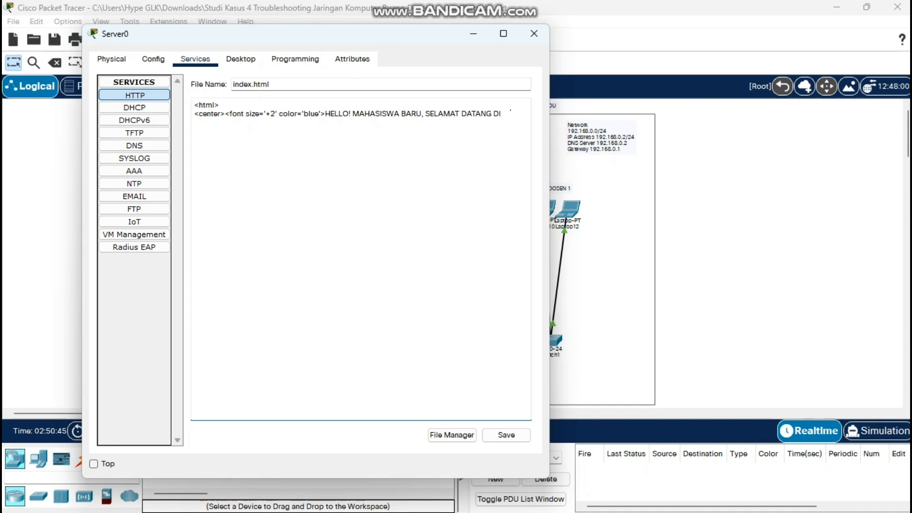
{"action": "type", "text": " WEBSITE UNIVERSITAS"}
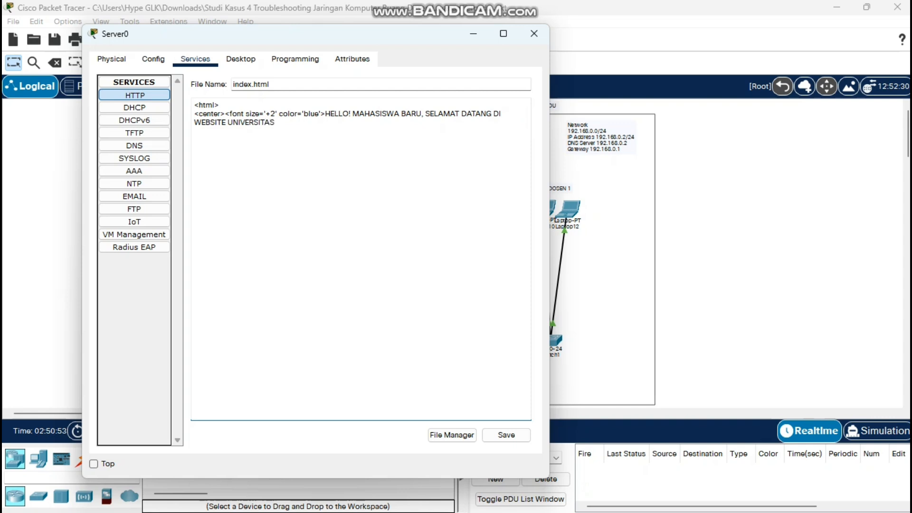
{"action": "type", "text": " ISLAM MAKASSAR<"}
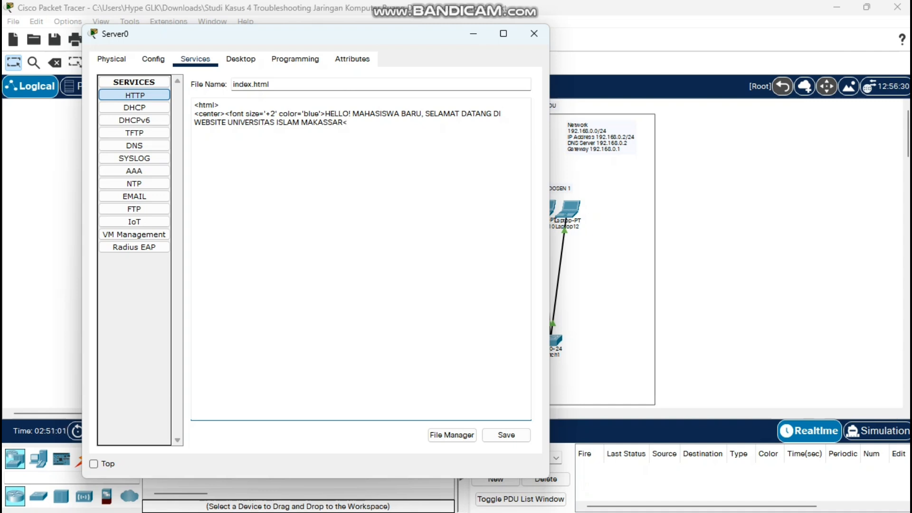
Step: Close the welcome heading with </font></center> and keep its size='+2' attribute unbroken on one line
{"action": "type", "text": "/FONT"}
{"action": "key", "text": "BackSpace"}
{"action": "key", "text": "BackSpace"}
{"action": "key", "text": "BackSpace"}
{"action": "key", "text": "BackSpace"}
{"action": "type", "text": "font></center>"}
{"action": "key", "text": "Return"}
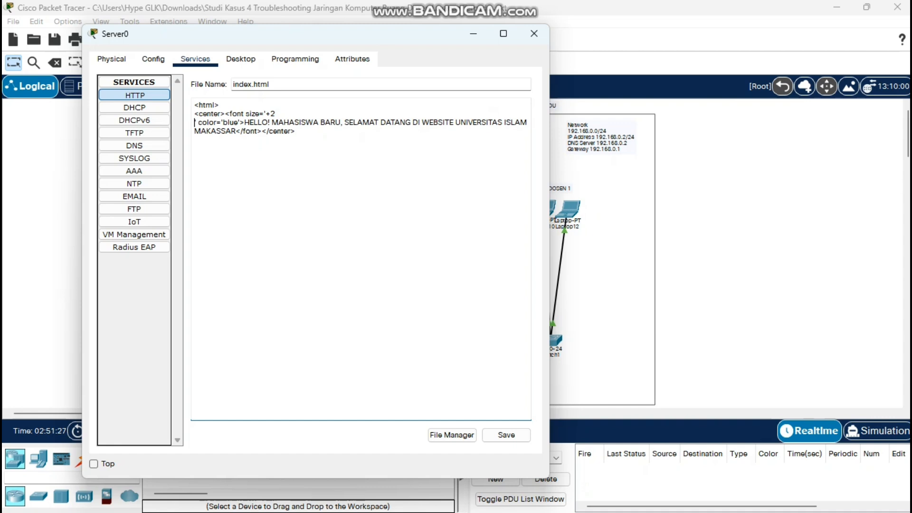
{"action": "key", "text": "BackSpace"}
{"action": "type", "text": "'"}
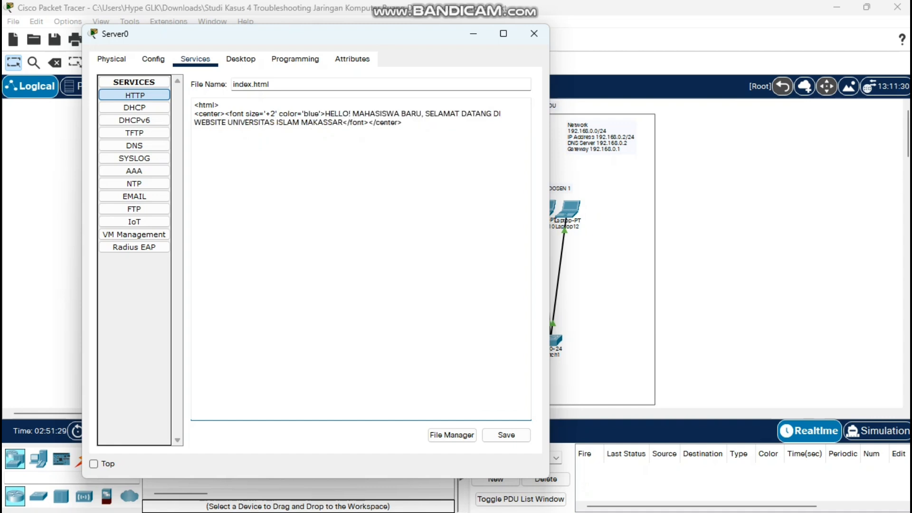
Step: Leave a blank line under the welcome heading and add the subheading <h2> Tentang UIM.AL-GAZALI </h2>
{"action": "left_click", "coordinate": [195, 131]}
{"action": "type", "text": "<h2> Tentang UIM-ALGA"}
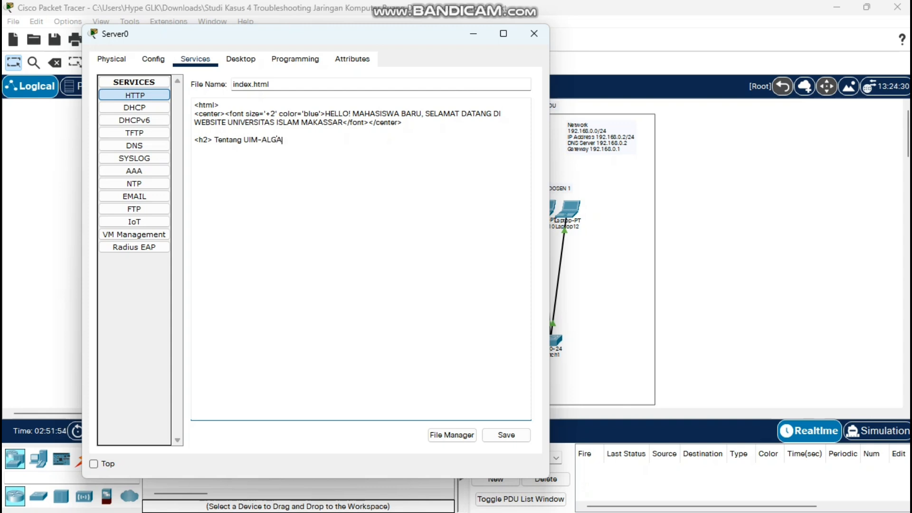
{"action": "key", "text": "BackSpace"}
{"action": "key", "text": "BackSpace"}
{"action": "key", "text": "BackSpace"}
{"action": "key", "text": "BackSpace"}
{"action": "key", "text": "BackSpace"}
{"action": "type", "text": ".AL-GAZALI <>"}
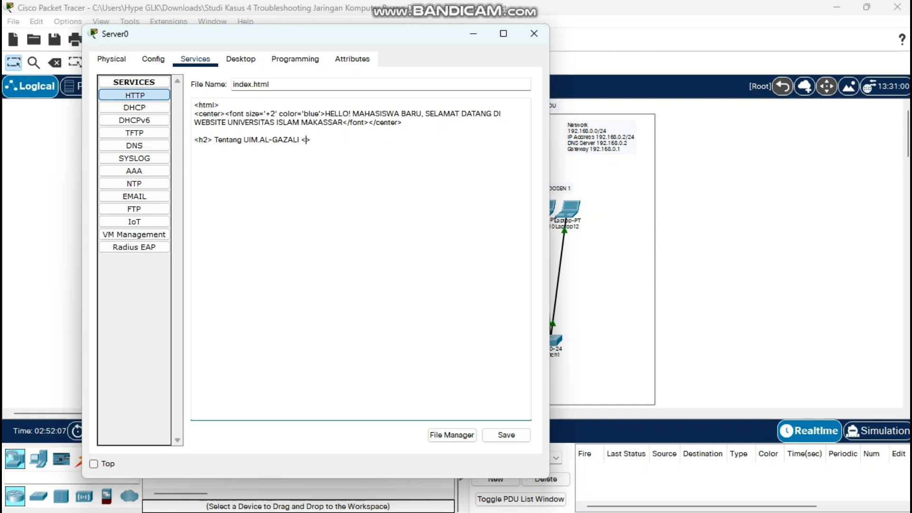
{"action": "type", "text": "/H"}
{"action": "key", "text": "BackSpace"}
{"action": "type", "text": "h2>"}
Step: Start a <p> paragraph on the line directly below the Tentang UIM.AL-GAZALI subheading
{"action": "key", "text": "Return"}
{"action": "type", "text": "<>"}
{"action": "key", "text": "Left"}
{"action": "type", "text": "p"}
Step: Fill the paragraph with the university's history text from its website, ending with the current rector's full name and titles after "saat ini"
{"action": "mouse_move", "coordinate": [456, 512]}
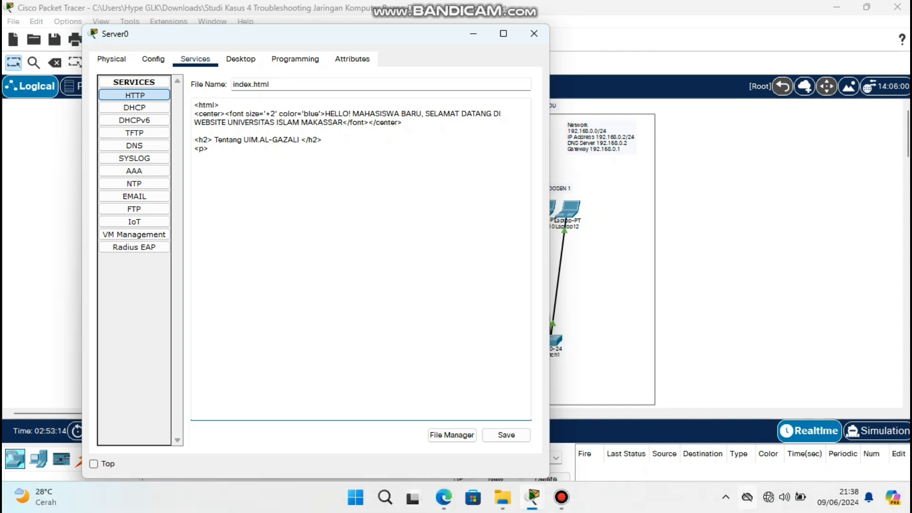
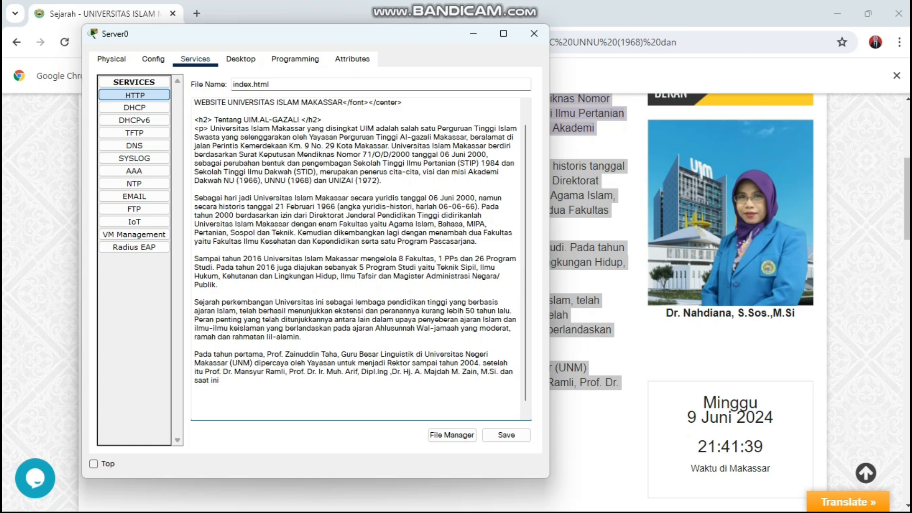
{"action": "key", "text": "BackSpace"}
{"action": "type", "text": "Prof. Dr. H Muamma"}
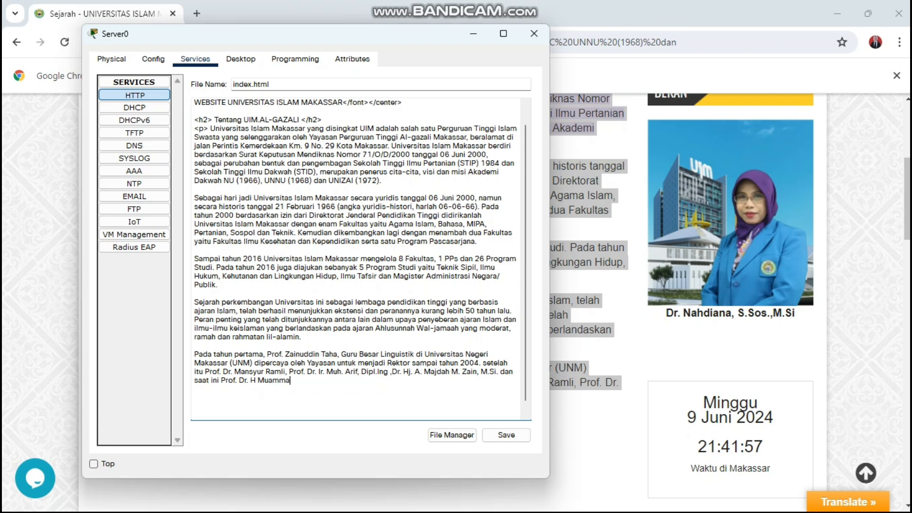
{"action": "type", "text": "r Bakry,Lc."}
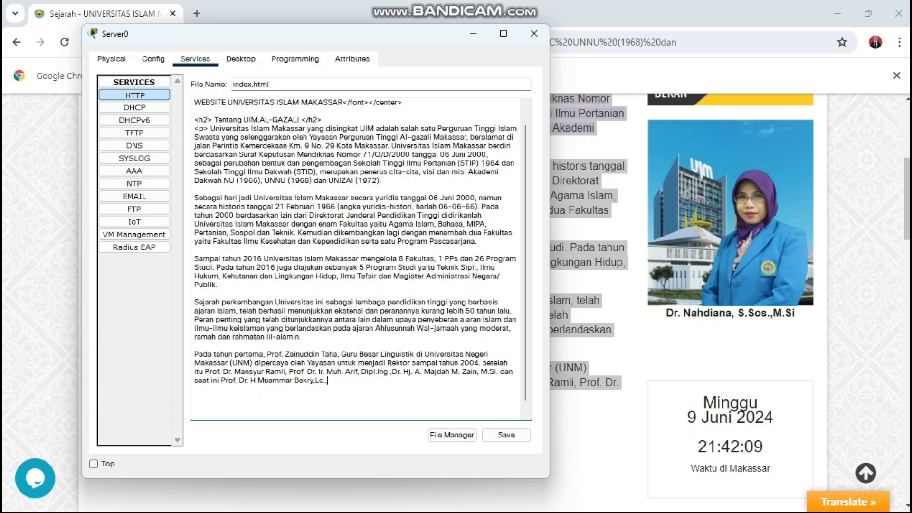
{"action": "type", "text": ", M.Ag"}
{"action": "key", "text": "Return"}
{"action": "key", "text": "Return"}
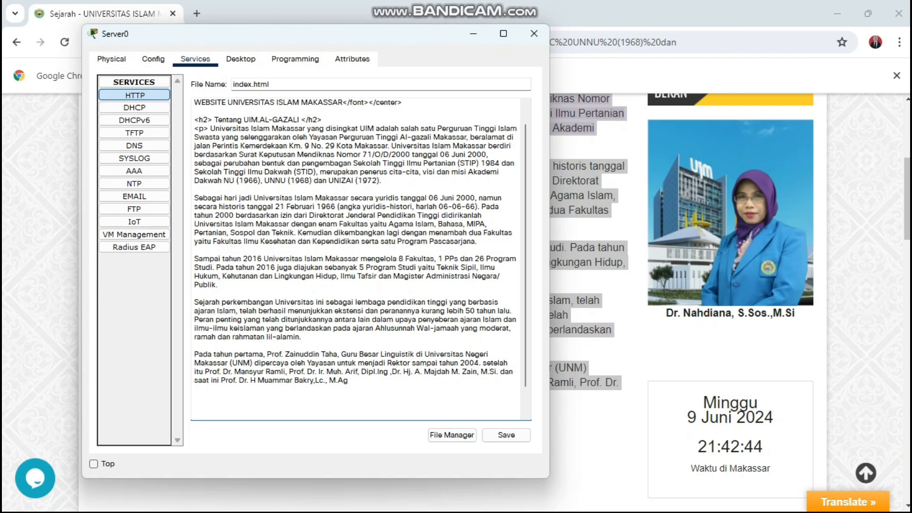
Step: Below the history text, insert an image tag whose src is PMB-UIM.jpg
{"action": "type", "text": "<<"}
{"action": "type", "text": ">"}
{"action": "type", "text": "img"}
{"action": "type", "text": " src="}
{"action": "type", "text": "\"\""}
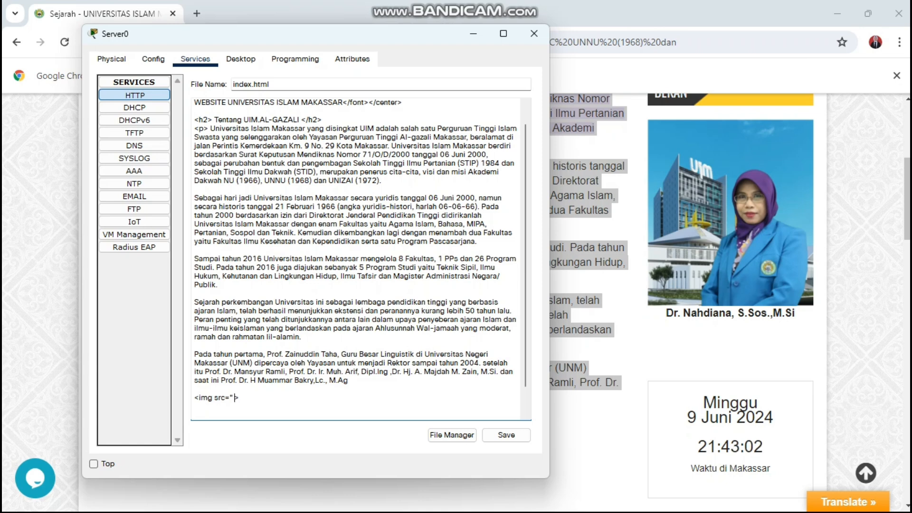
{"action": "type", "text": "PMB"}
{"action": "type", "text": "-UIM"}
{"action": "type", "text": ".jP"}
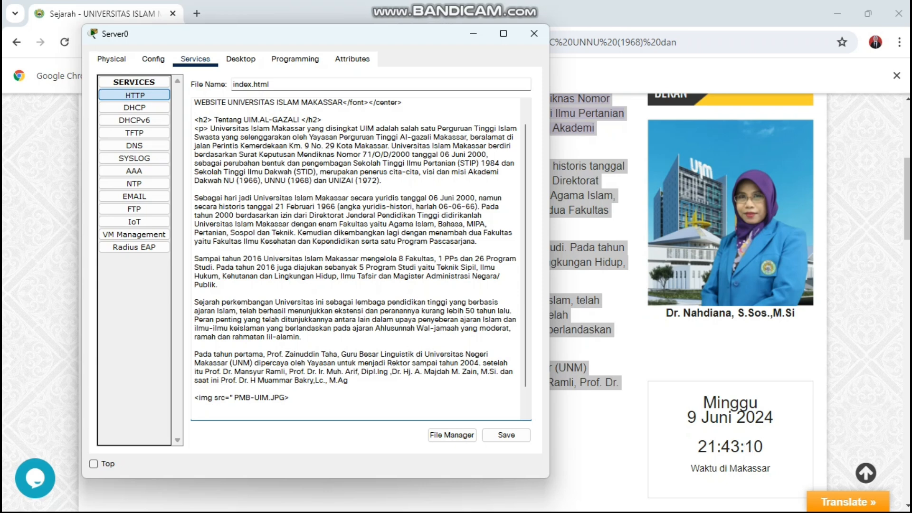
{"action": "key", "text": "BackSpace"}
{"action": "key", "text": "BackSpace"}
{"action": "type", "text": "jpg\""}
Step: Under the image tag, add the list item <li><a href="#">UNGGUL</a></li>
{"action": "key", "text": "Return"}
{"action": "type", "text": "<"}
{"action": "type", "text": ">"}
{"action": "key", "text": "Left"}
{"action": "type", "text": "li><"}
{"action": "key", "text": "BackSpace"}
{"action": "type", "text": "<a href"}
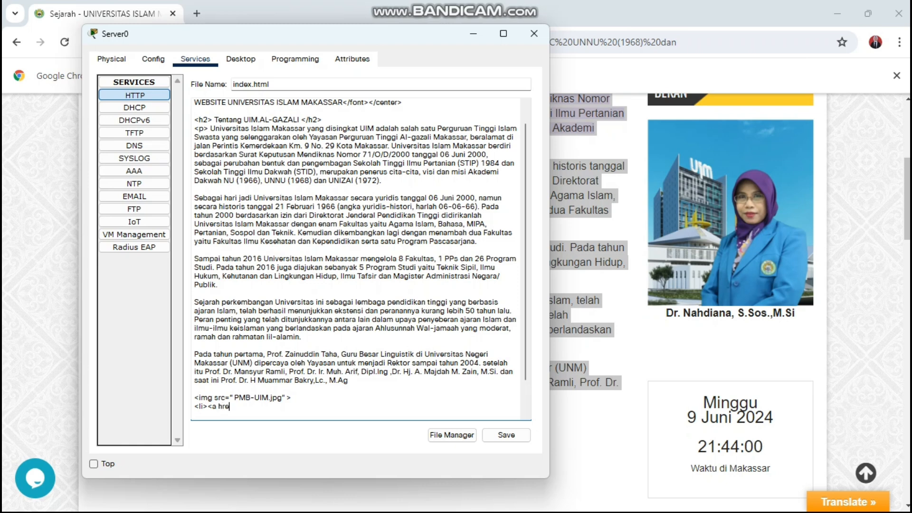
{"action": "type", "text": "=\"#\">UNGGUL<"}
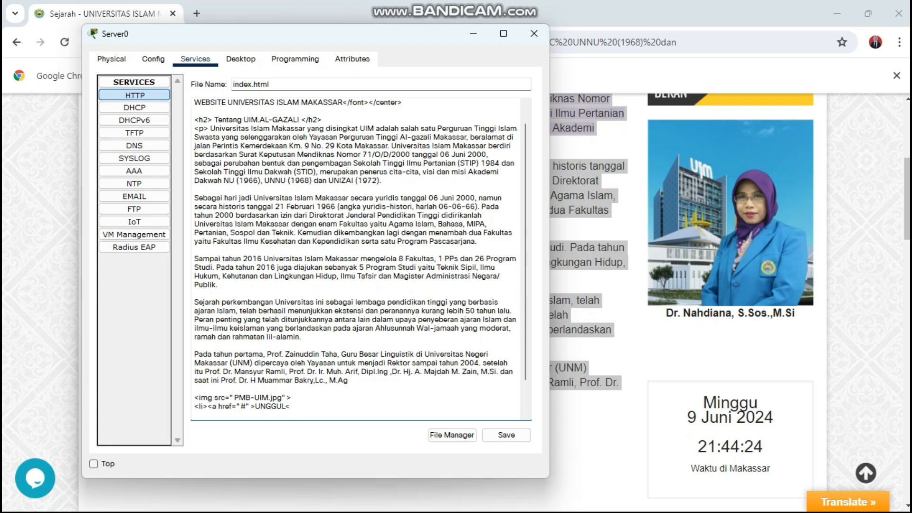
{"action": "type", "text": "/a></li>"}
Step: Duplicate the UNGGUL list item on the line below and change the copy's link text to BERKARAKTER
{"action": "left_click_drag", "start_coordinate": [317, 407], "coordinate": [194, 407]}
{"action": "key", "text": "ctrl+c"}
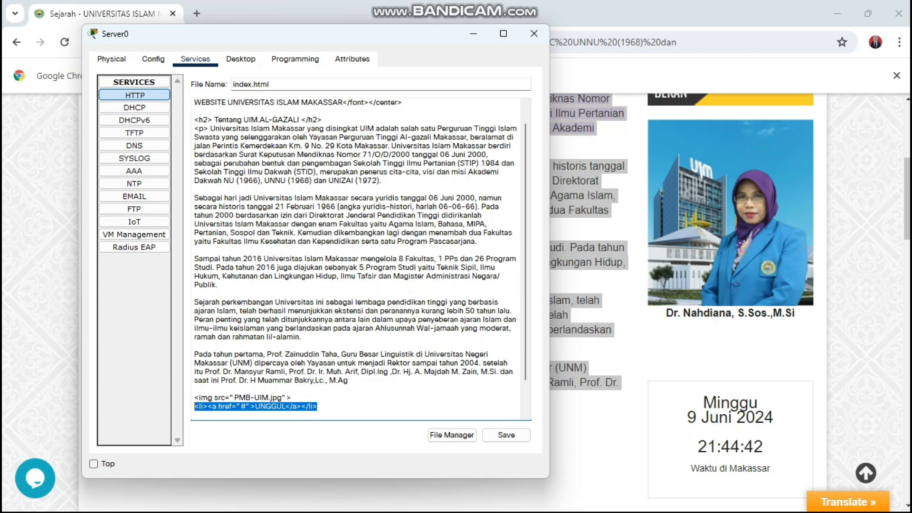
{"action": "left_click", "coordinate": [318, 407]}
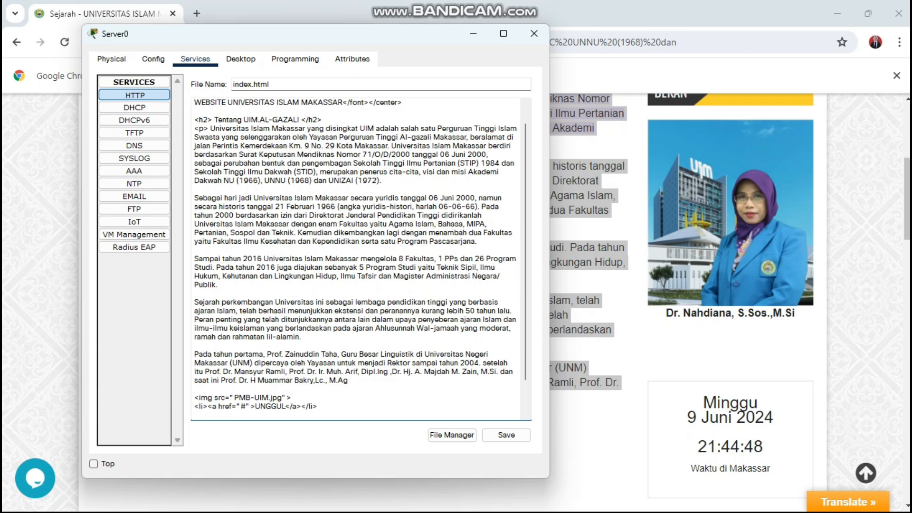
{"action": "key", "text": "ctrl+v"}
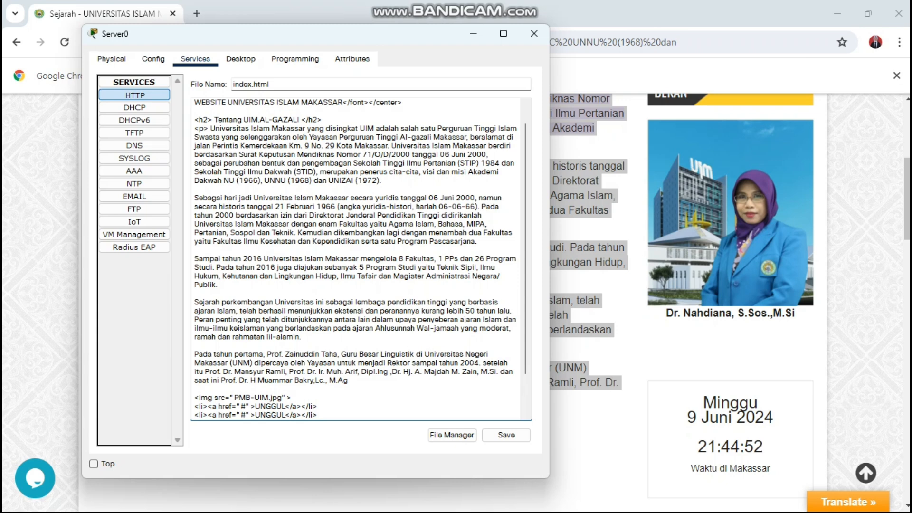
{"action": "key", "text": "BackSpace"}
{"action": "key", "text": "BackSpace"}
{"action": "key", "text": "BackSpace"}
{"action": "key", "text": "BackSpace"}
{"action": "key", "text": "BackSpace"}
{"action": "key", "text": "BackSpace"}
{"action": "type", "text": "BERKARAKTER"}
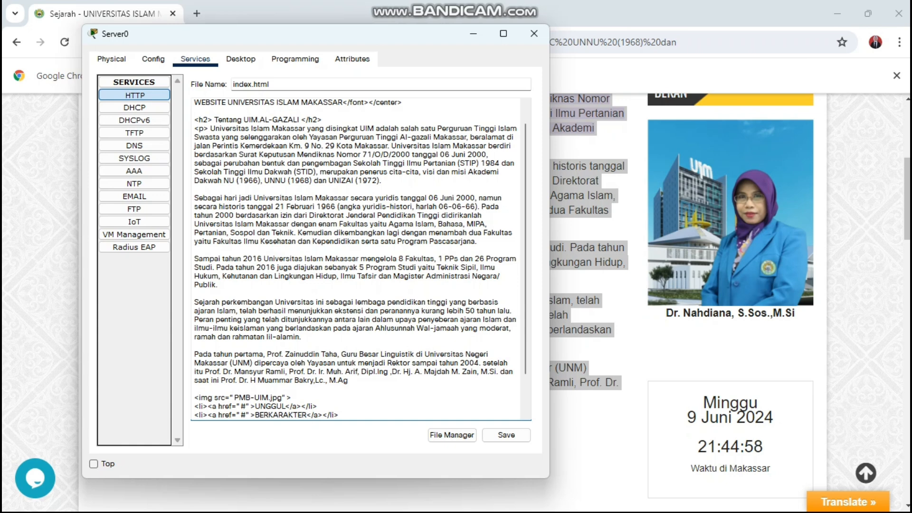
Step: Paste a third copy of the list item under BERKARAKTER and change its link text to QURANI
{"action": "key", "text": "End"}
{"action": "key", "text": "Return"}
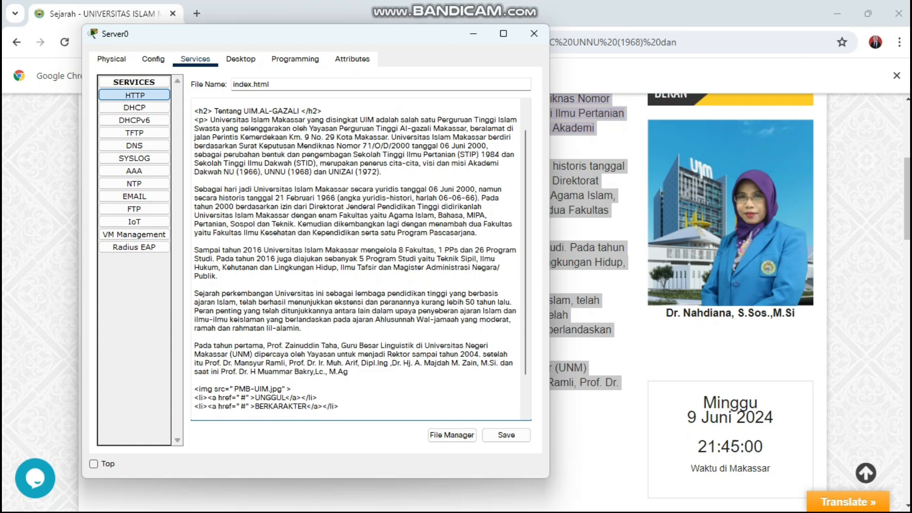
{"action": "key", "text": "ctrl+v"}
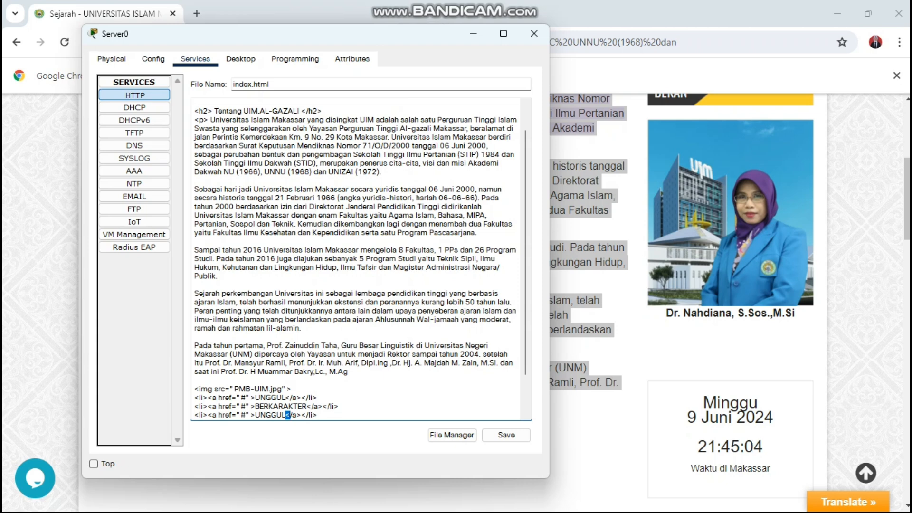
{"action": "key", "text": "BackSpace"}
{"action": "key", "text": "BackSpace"}
{"action": "key", "text": "BackSpace"}
{"action": "key", "text": "BackSpace"}
{"action": "key", "text": "BackSpace"}
{"action": "key", "text": "BackSpace"}
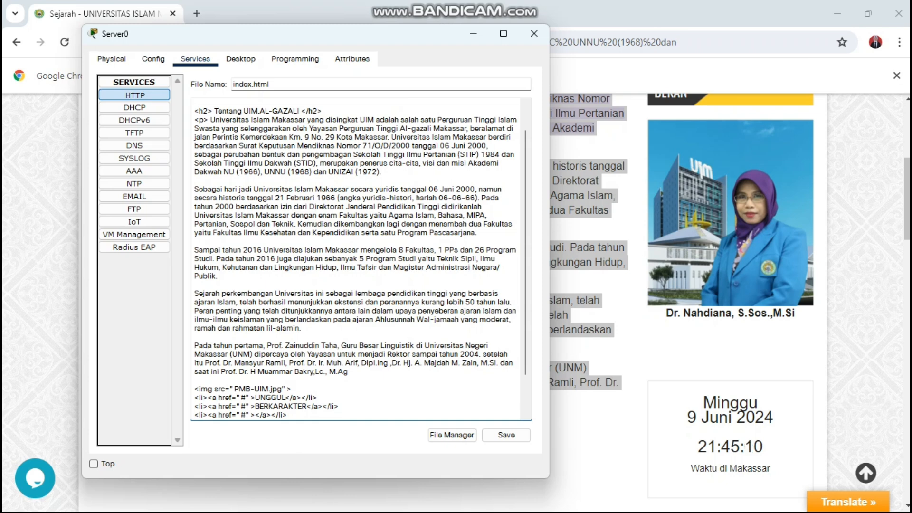
{"action": "type", "text": "QURANI"}
Step: Leave a blank line under the list and close the page with </html>
{"action": "key", "text": "Return"}
{"action": "key", "text": "Return"}
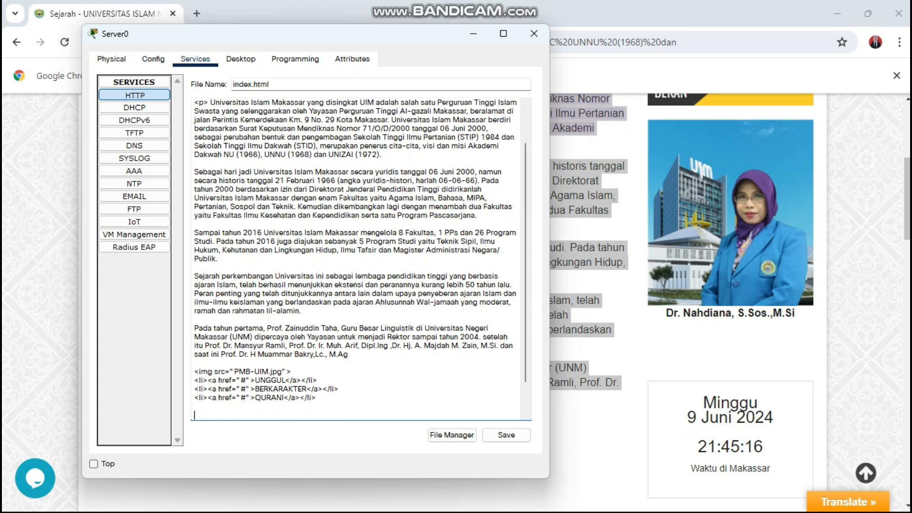
{"action": "type", "text": "</HT"}
{"action": "key", "text": "BackSpace"}
{"action": "key", "text": "BackSpace"}
{"action": "type", "text": "tml"}
Step: Save index.html, overwriting the existing file of the same name
{"action": "scroll", "coordinate": [359, 260], "scroll_direction": "up", "scroll_amount": 2}
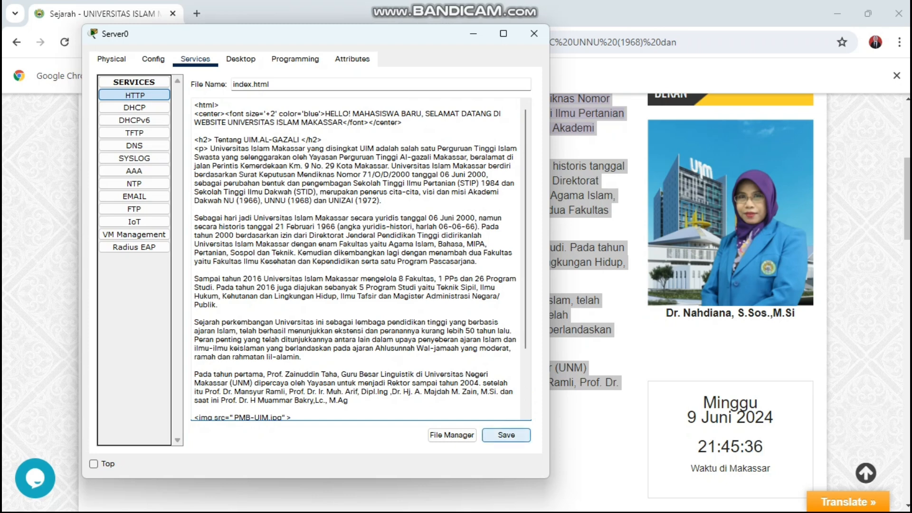
{"action": "left_click", "coordinate": [506, 435]}
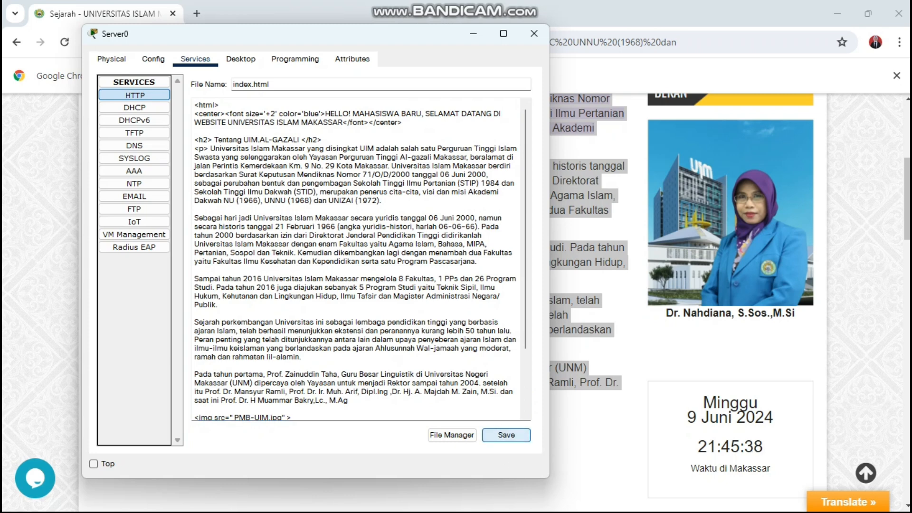
{"action": "left_click", "coordinate": [507, 435]}
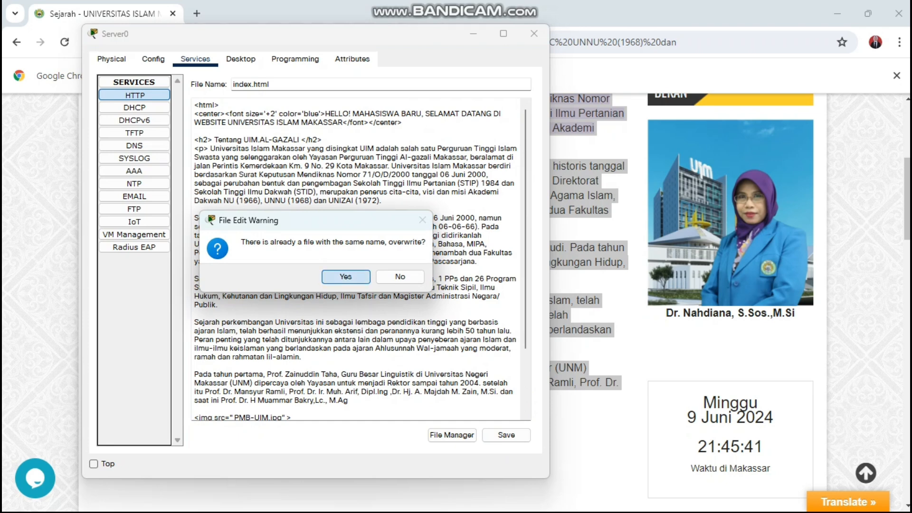
{"action": "key", "text": "Return"}
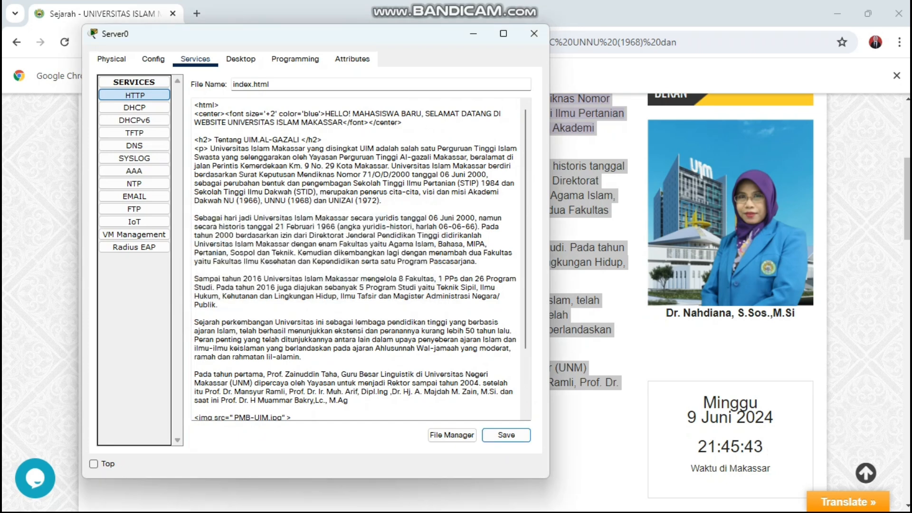
{"action": "mouse_move", "coordinate": [518, 507]}
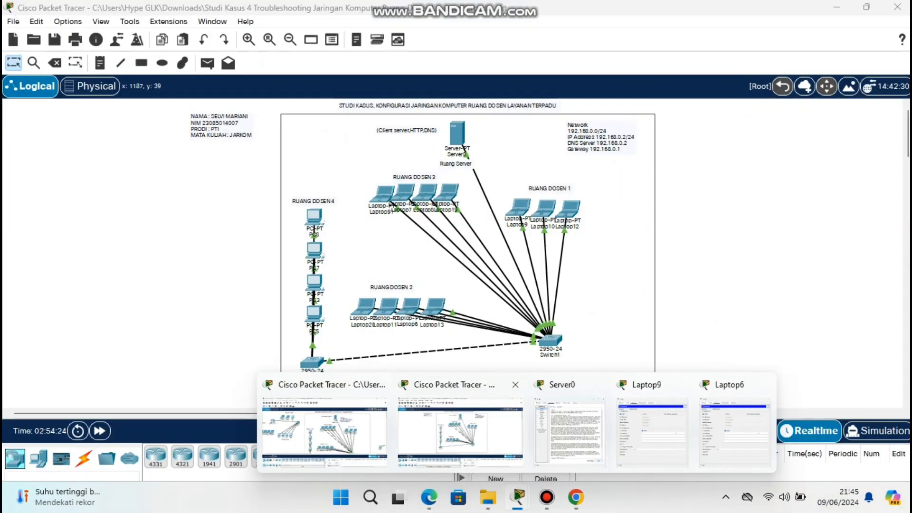
{"action": "left_click", "coordinate": [332, 428]}
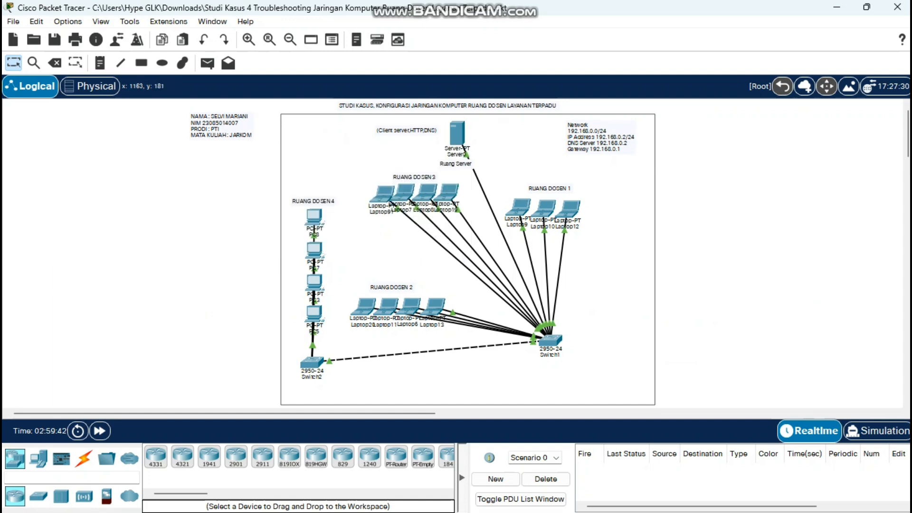
{"action": "left_click", "coordinate": [571, 208]}
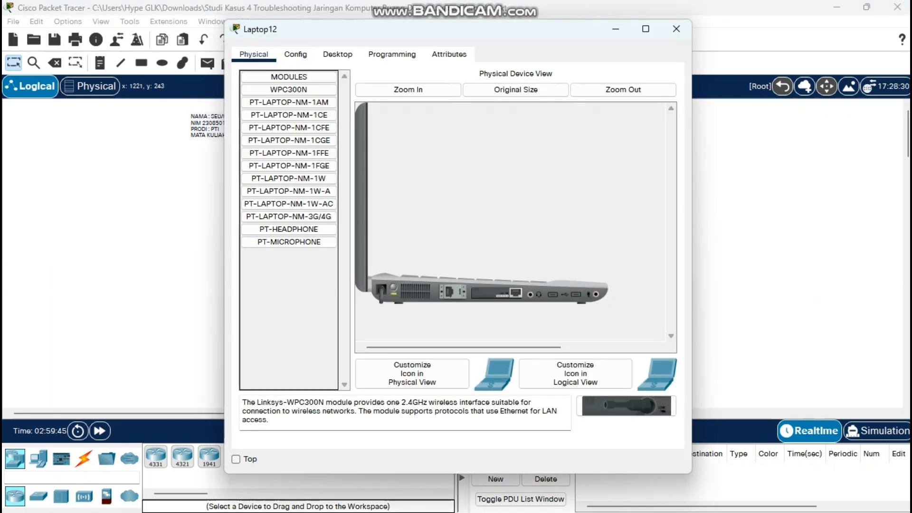
{"action": "left_click", "coordinate": [337, 55]}
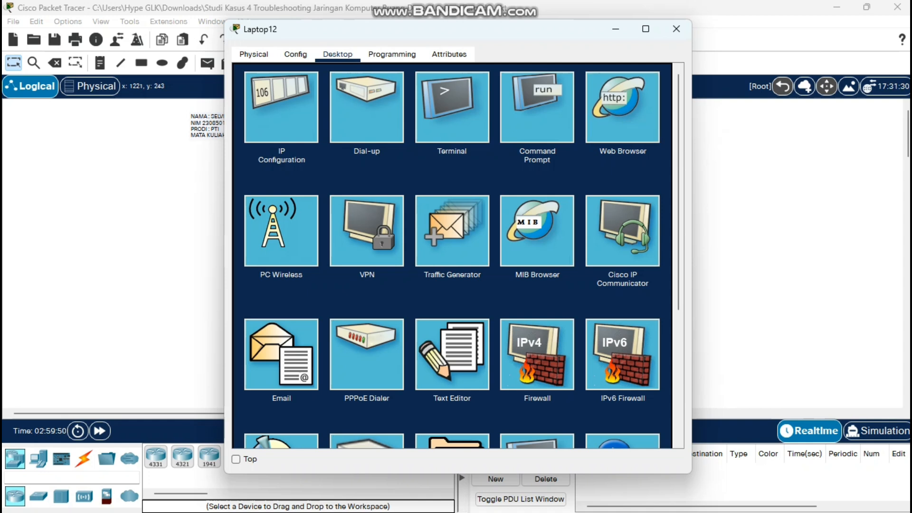
{"action": "left_click", "coordinate": [622, 107]}
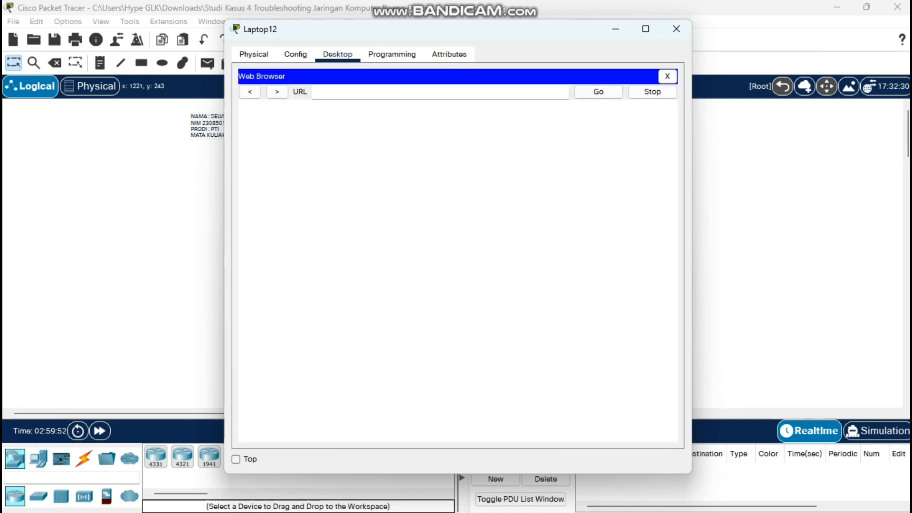
{"action": "type", "text": "192.168.0.2"}
{"action": "left_click", "coordinate": [598, 91]}
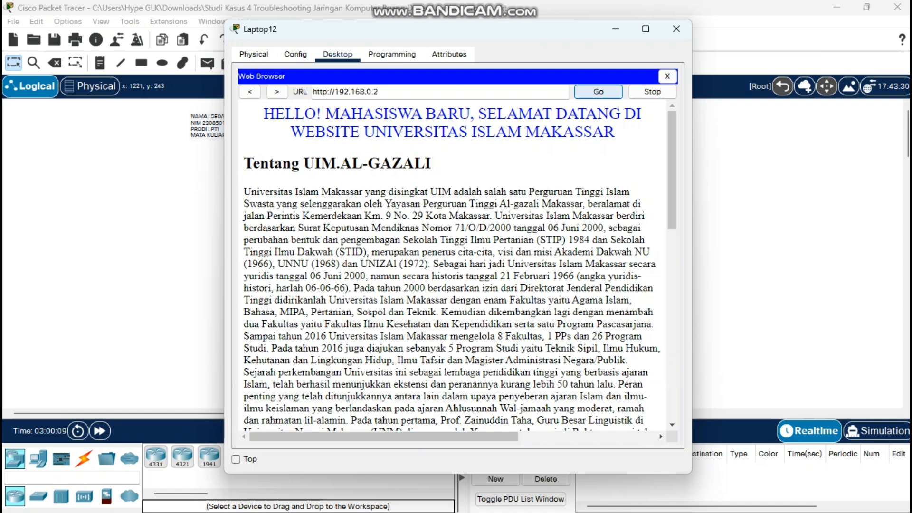
{"action": "scroll", "coordinate": [454, 265], "scroll_direction": "down", "scroll_amount": 10}
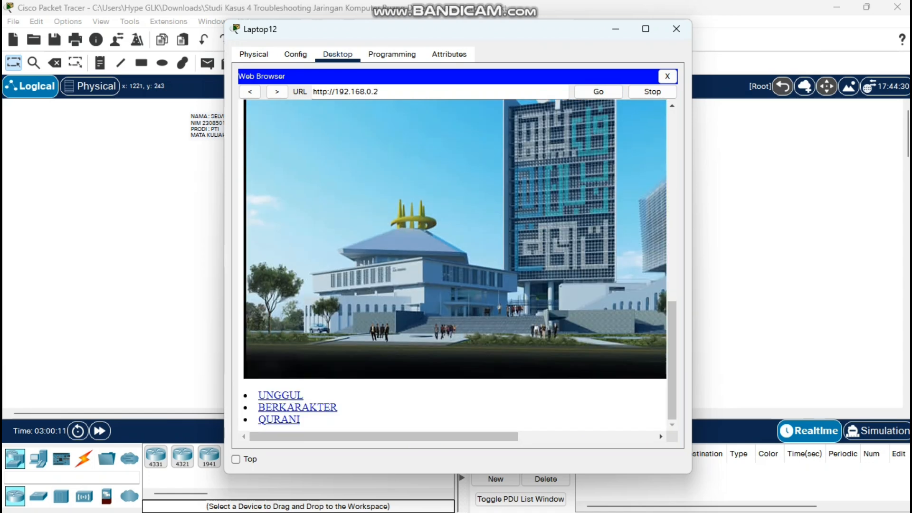
{"action": "scroll", "coordinate": [455, 265], "scroll_direction": "up", "scroll_amount": 5}
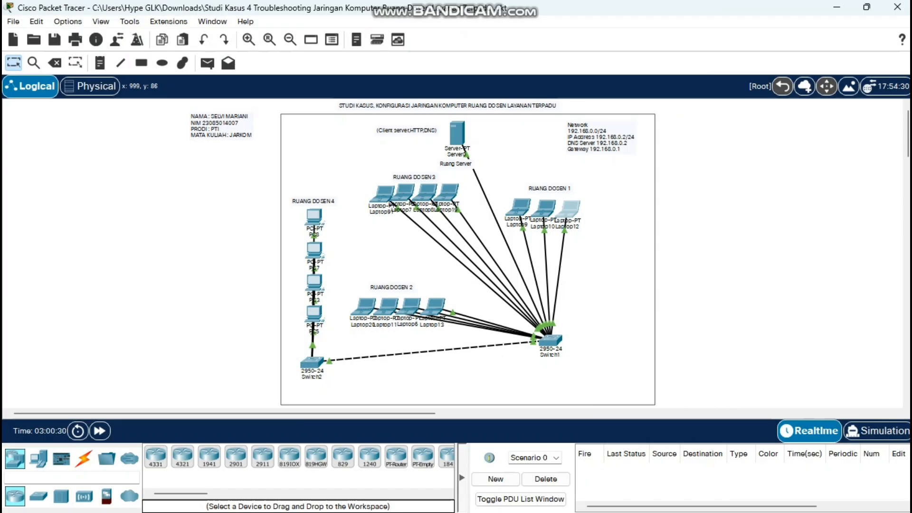
Step: Reopen index.html on Server0 and add the line <p>&copy;2024 between the image tag and the list
{"action": "left_click", "coordinate": [457, 134]}
{"action": "scroll", "coordinate": [303, 345], "scroll_direction": "down", "scroll_amount": 3}
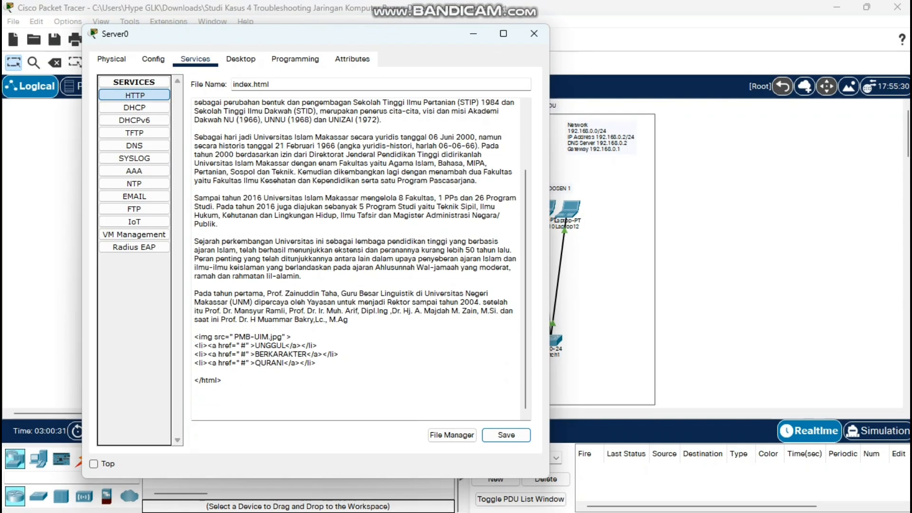
{"action": "left_click", "coordinate": [302, 346]}
{"action": "left_click", "coordinate": [292, 336]}
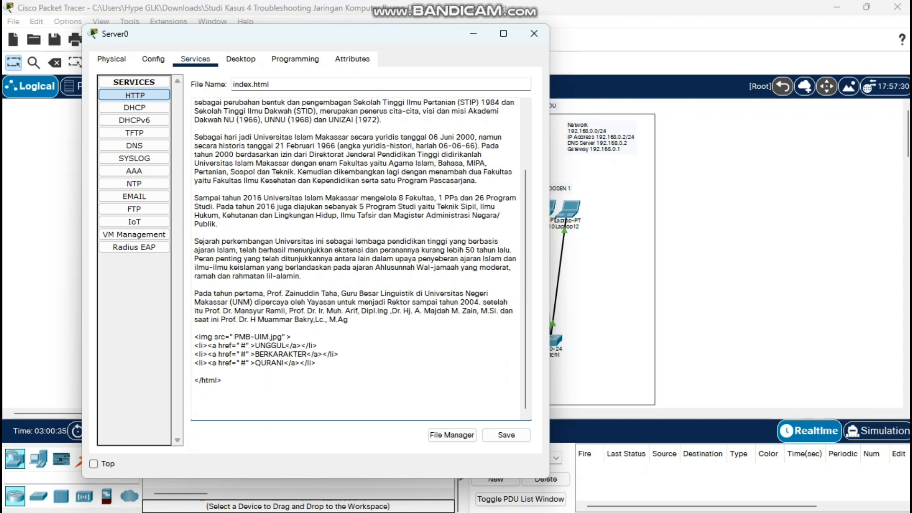
{"action": "key", "text": "Return"}
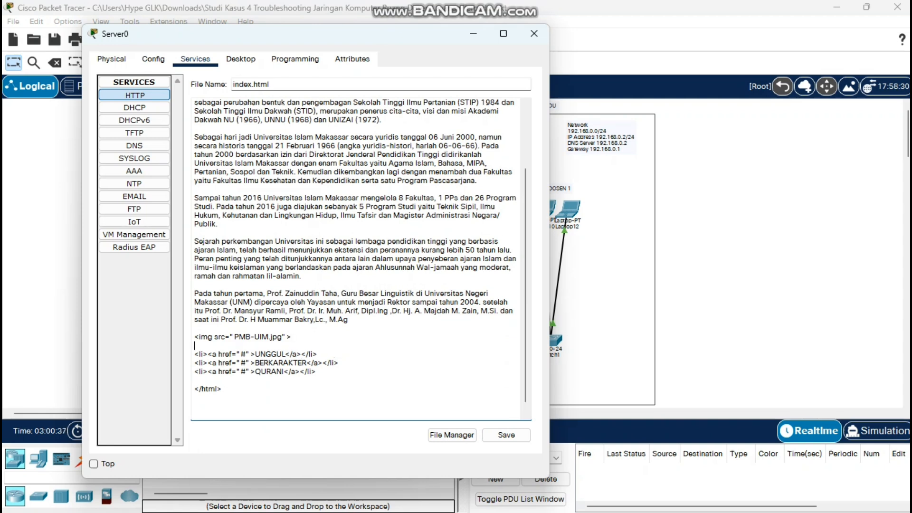
{"action": "type", "text": "<p>&copu"}
{"action": "key", "text": "BackSpace"}
{"action": "type", "text": "y;2024"}
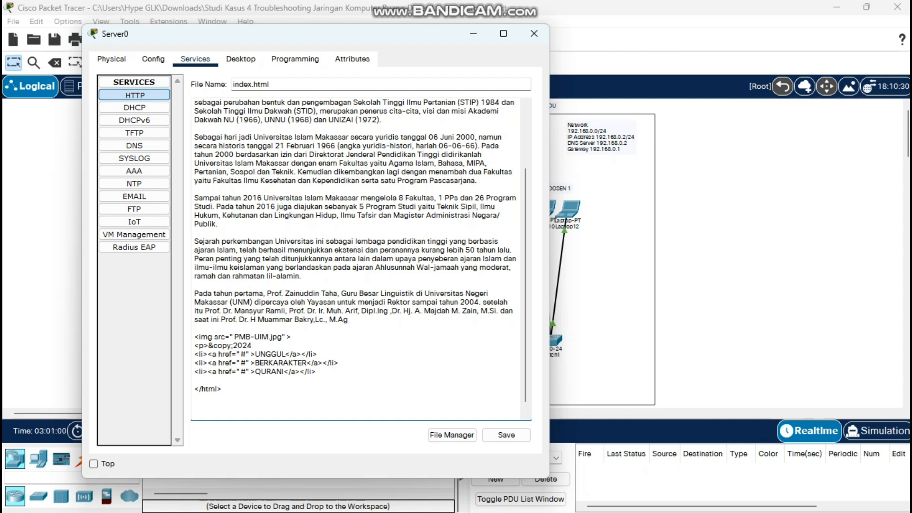
Step: Complete the <p>&copy;2024 line with "this is website by :", the author's full name, student number, "/PTI." and </p>, followed by a blank line
{"action": "left_click", "coordinate": [291, 337]}
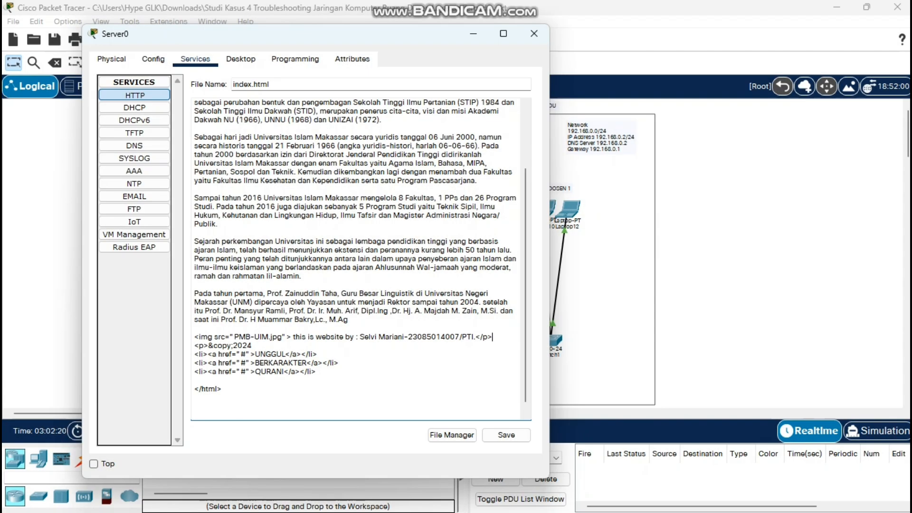
{"action": "left_click_drag", "start_coordinate": [293, 337], "coordinate": [493, 336]}
{"action": "key", "text": "ctrl+c"}
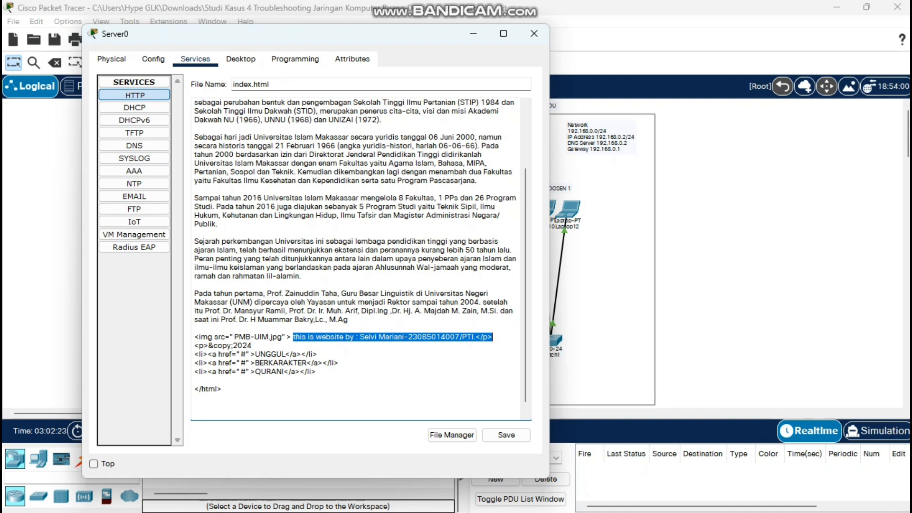
{"action": "key", "text": "BackSpace"}
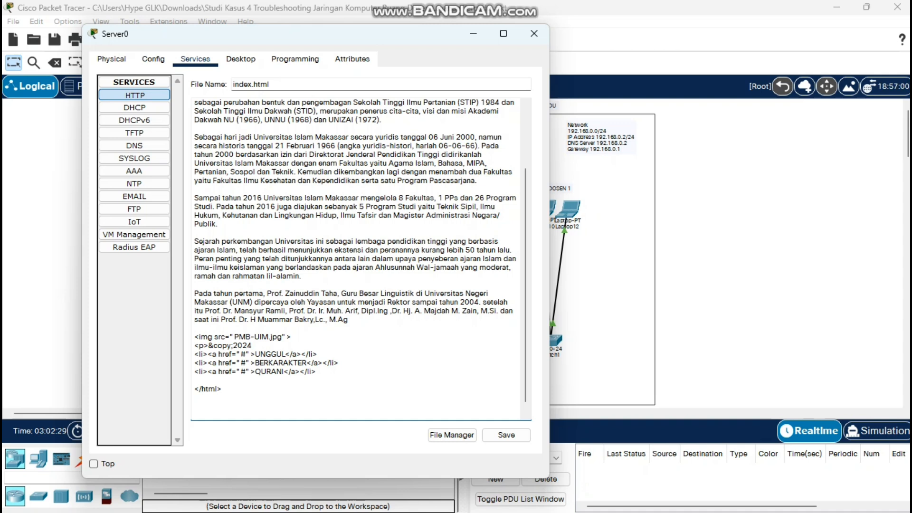
{"action": "key", "text": "ctrl+v"}
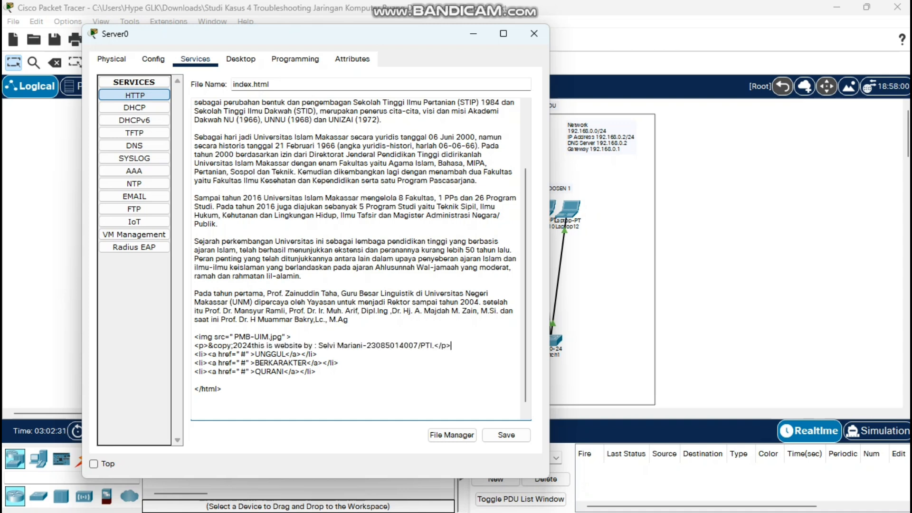
{"action": "key", "text": "Return"}
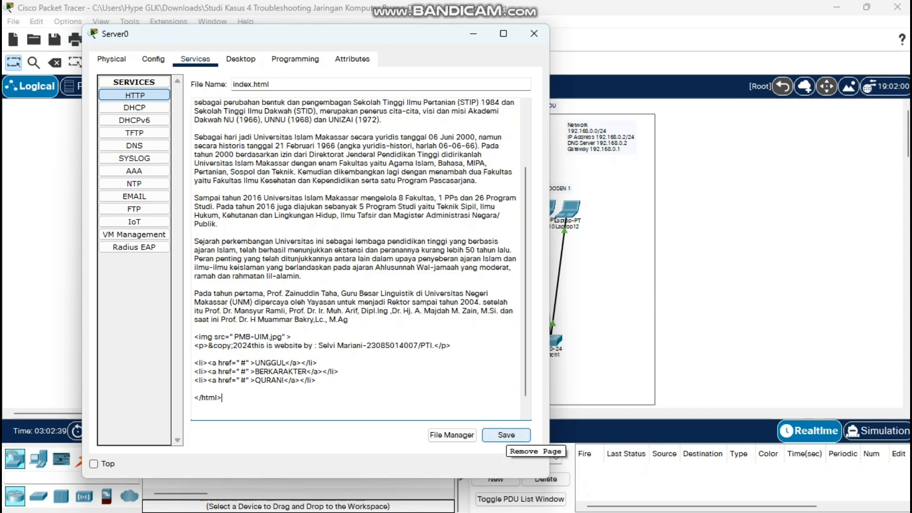
Step: Save the edited index.html over the existing file and close Server0's window
{"action": "left_click", "coordinate": [507, 435]}
{"action": "key", "text": "Return"}
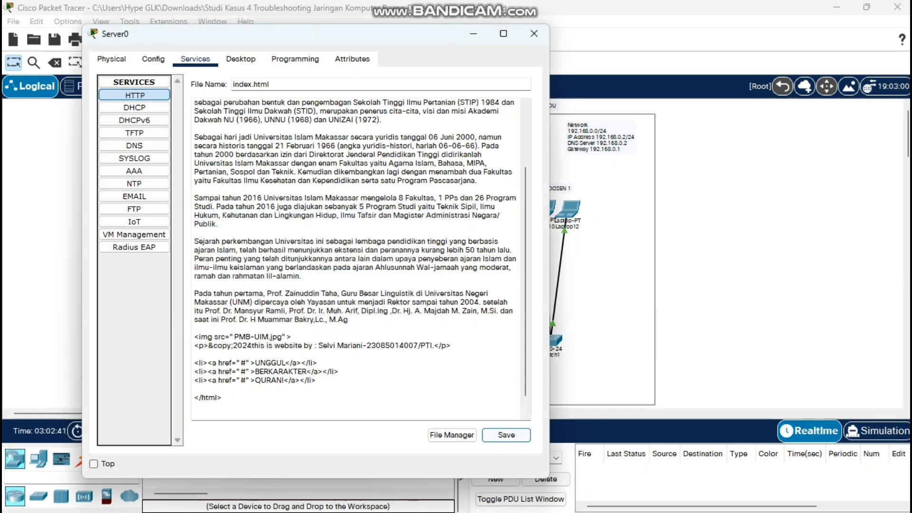
{"action": "left_click", "coordinate": [534, 33]}
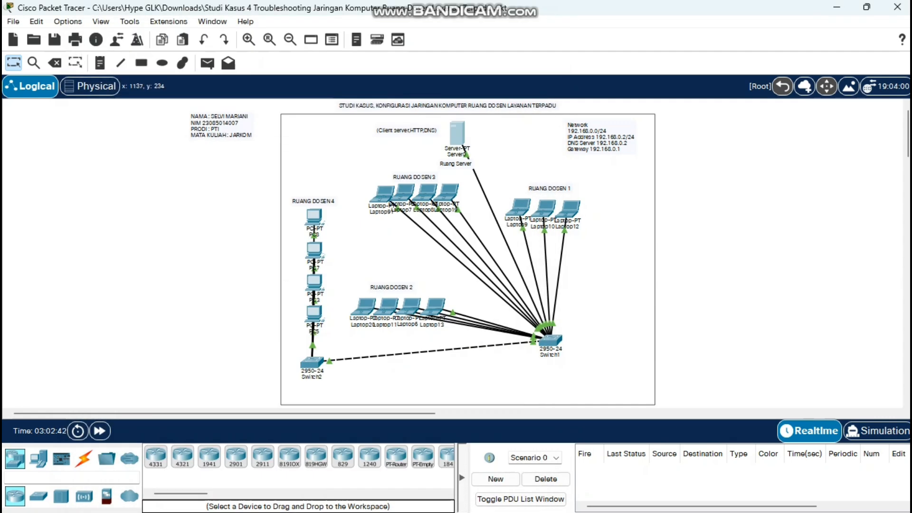
{"action": "left_click", "coordinate": [410, 306]}
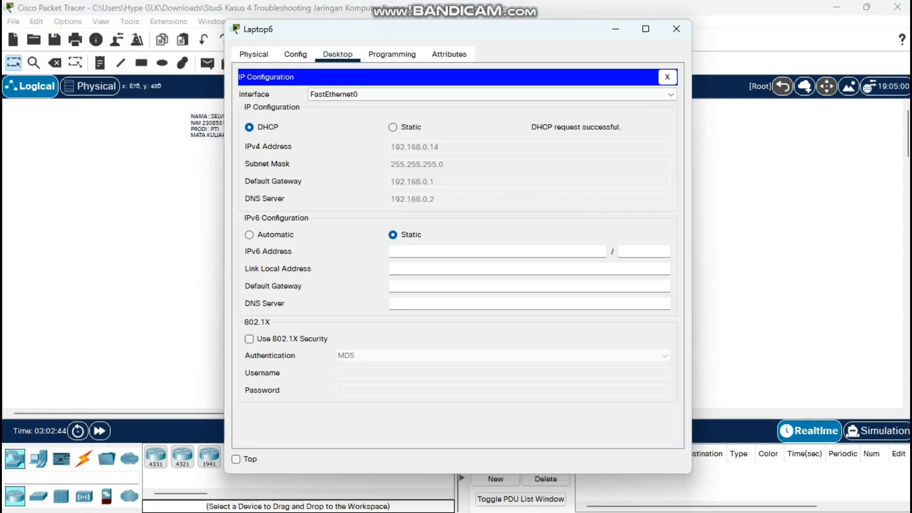
{"action": "left_click", "coordinate": [392, 54]}
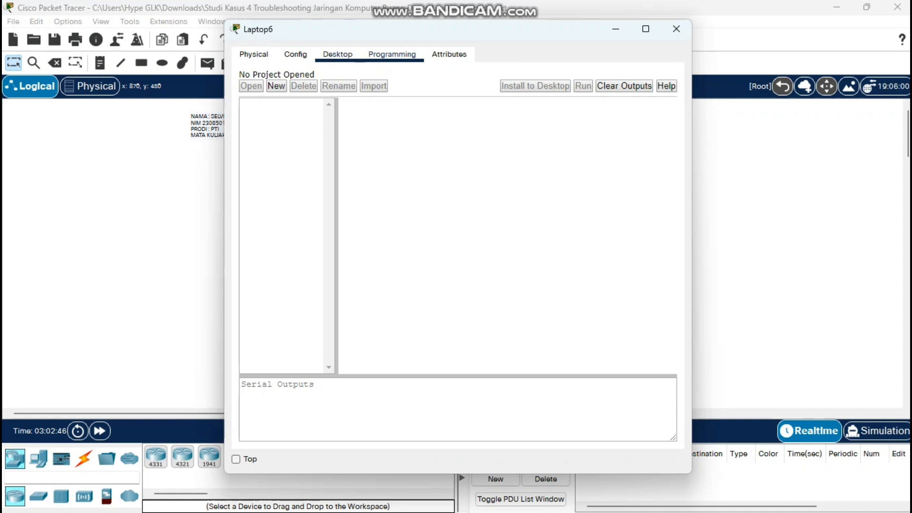
{"action": "left_click", "coordinate": [338, 55]}
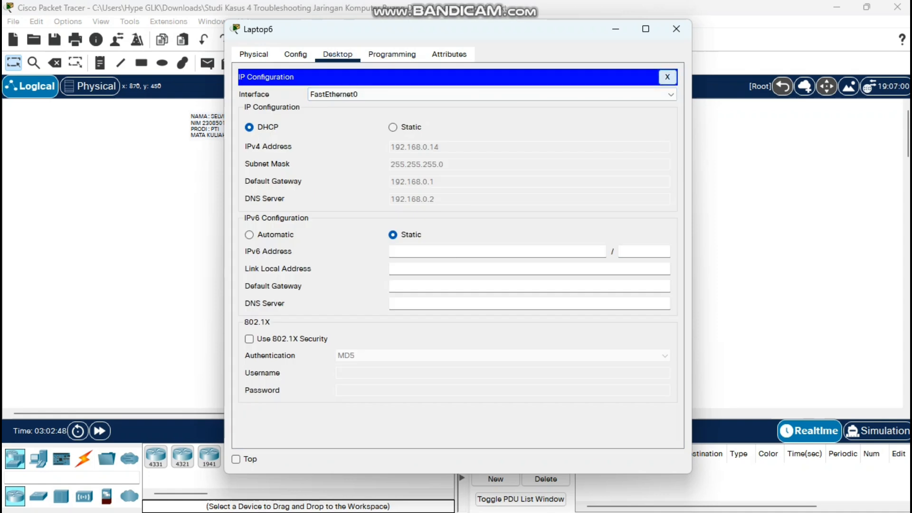
{"action": "left_click", "coordinate": [667, 77]}
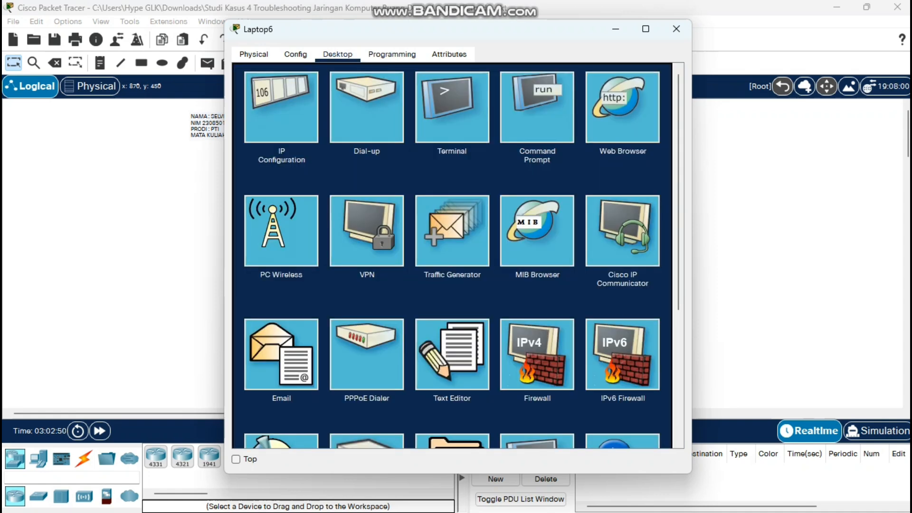
{"action": "left_click", "coordinate": [623, 108]}
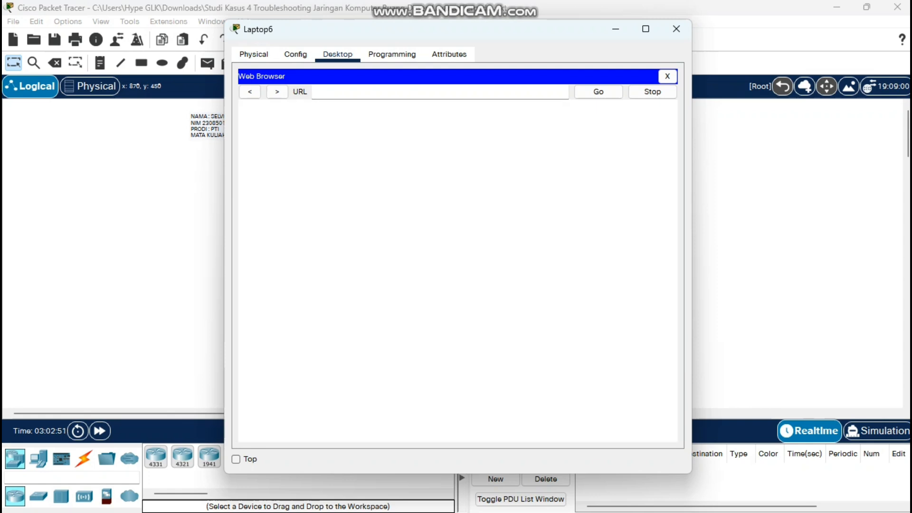
{"action": "left_click", "coordinate": [380, 92]}
{"action": "type", "text": "192.168.0.2"}
{"action": "key", "text": "Return"}
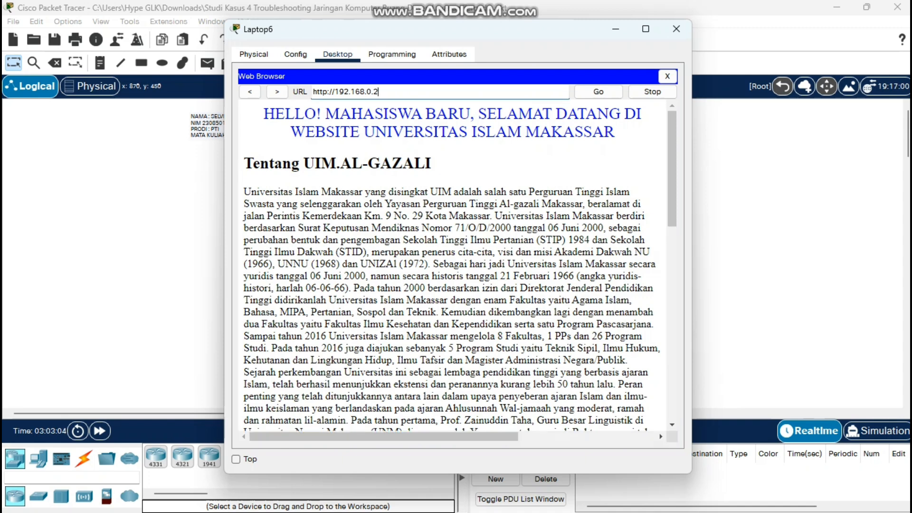
Step: Enlarge Laptop6's window and look through the page from the heading to the copyright line and list under the image
{"action": "scroll", "coordinate": [455, 266], "scroll_direction": "down", "scroll_amount": 5}
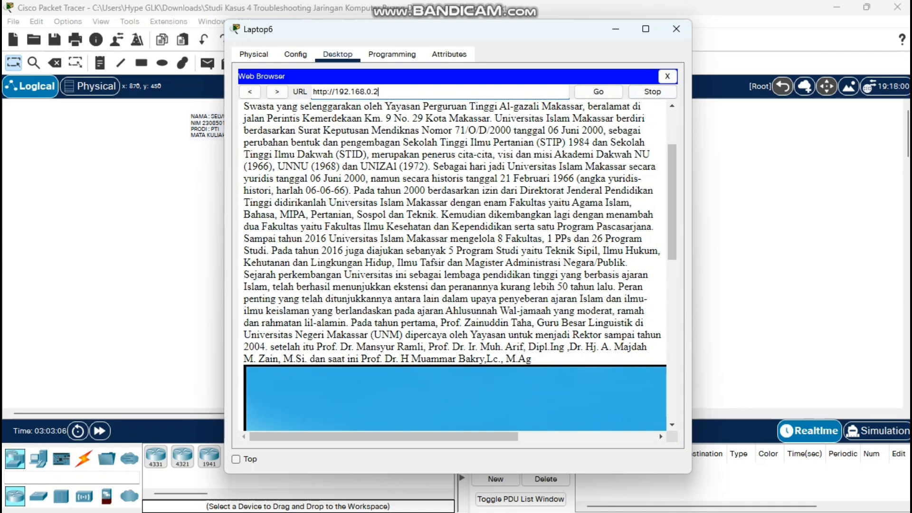
{"action": "left_click", "coordinate": [645, 29]}
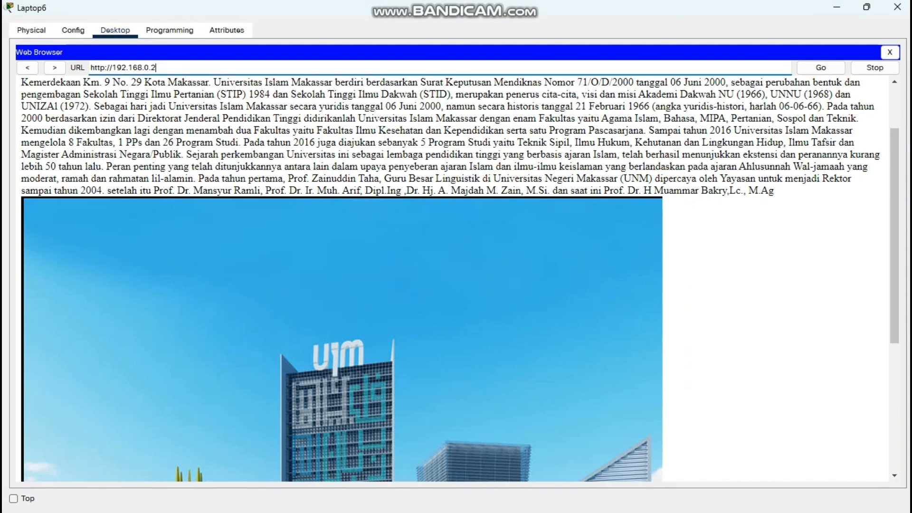
{"action": "scroll", "coordinate": [455, 280], "scroll_direction": "up", "scroll_amount": 3}
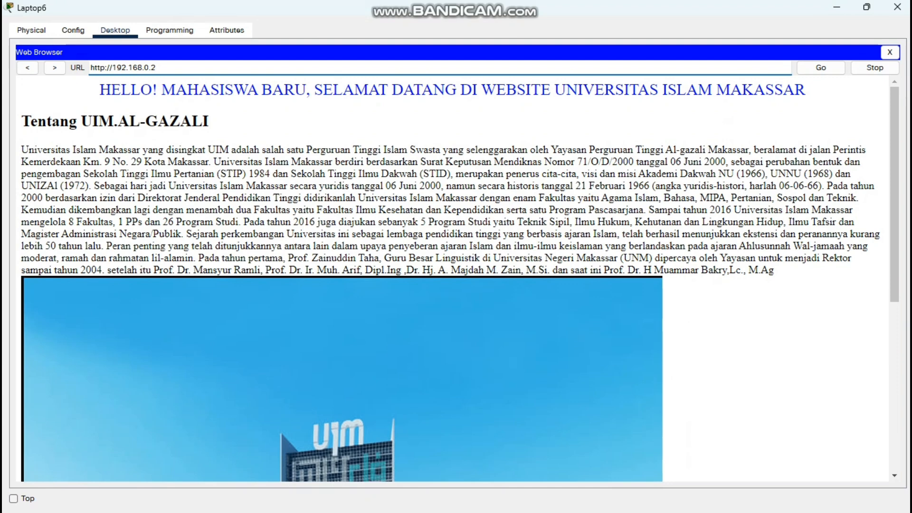
{"action": "scroll", "coordinate": [455, 280], "scroll_direction": "down", "scroll_amount": 3}
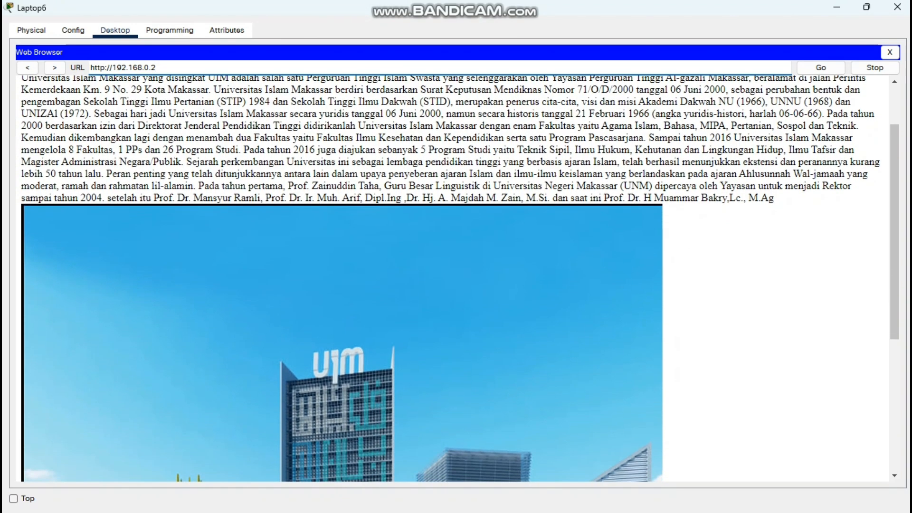
{"action": "scroll", "coordinate": [455, 279], "scroll_direction": "down", "scroll_amount": 10}
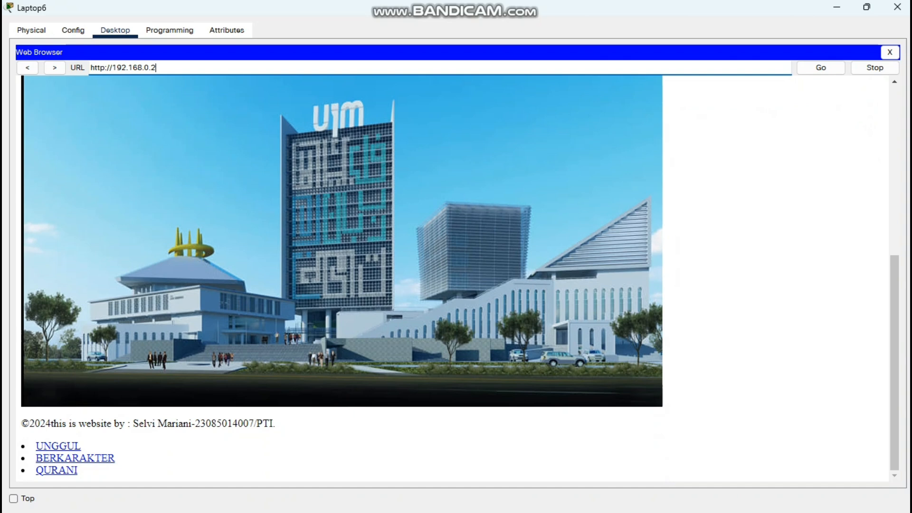
{"action": "left_click_drag", "start_coordinate": [274, 423], "coordinate": [21, 424]}
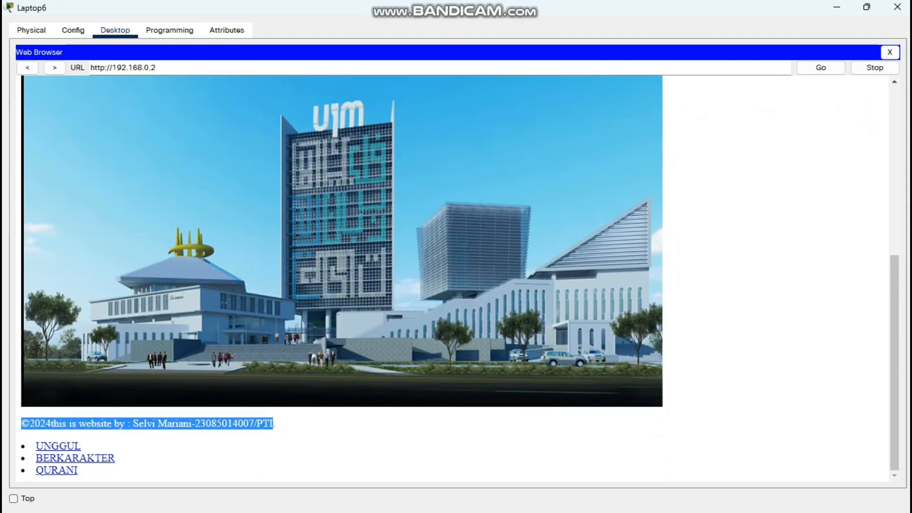
{"action": "left_click", "coordinate": [21, 424]}
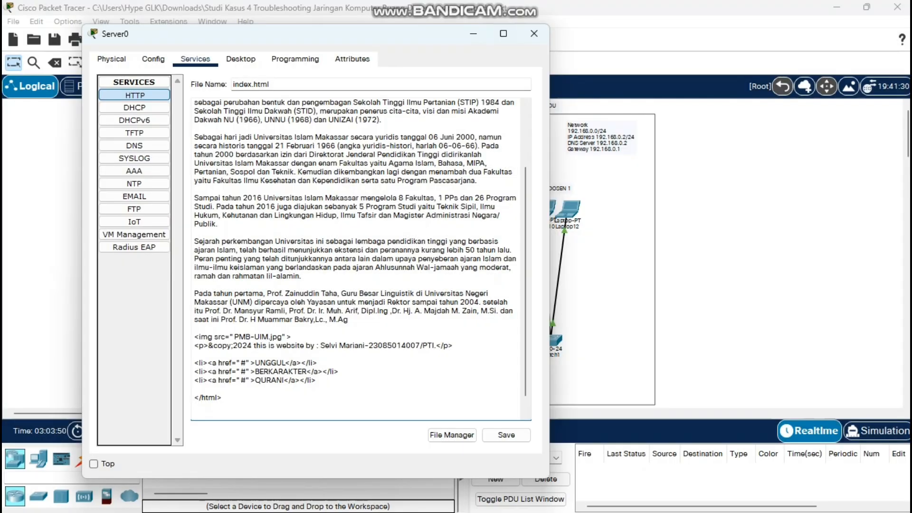
Step: Set the font color of the welcome heading in Server0's index.html to red
{"action": "type", "text": "'"}
{"action": "scroll", "coordinate": [357, 256], "scroll_direction": "up", "scroll_amount": 1}
{"action": "scroll", "coordinate": [360, 258], "scroll_direction": "up", "scroll_amount": 3}
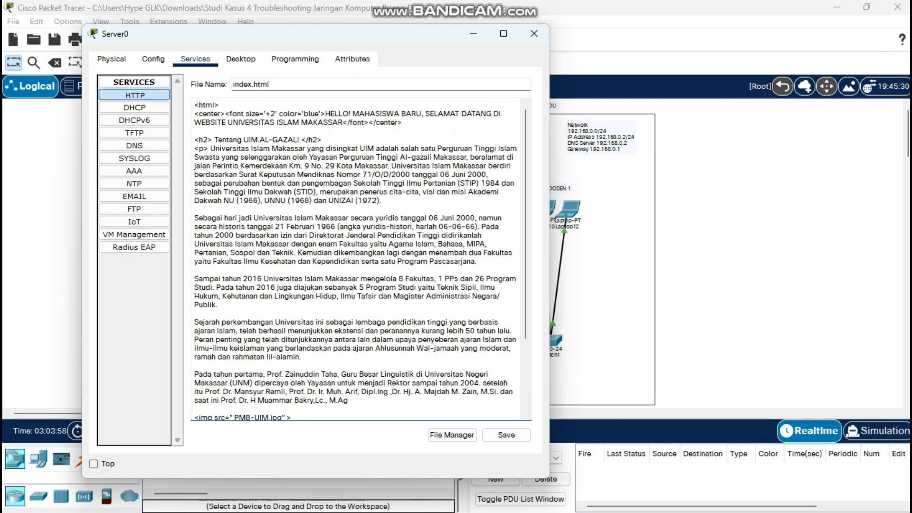
{"action": "key", "text": "BackSpace"}
{"action": "key", "text": "BackSpace"}
{"action": "key", "text": "BackSpace"}
{"action": "key", "text": "BackSpace"}
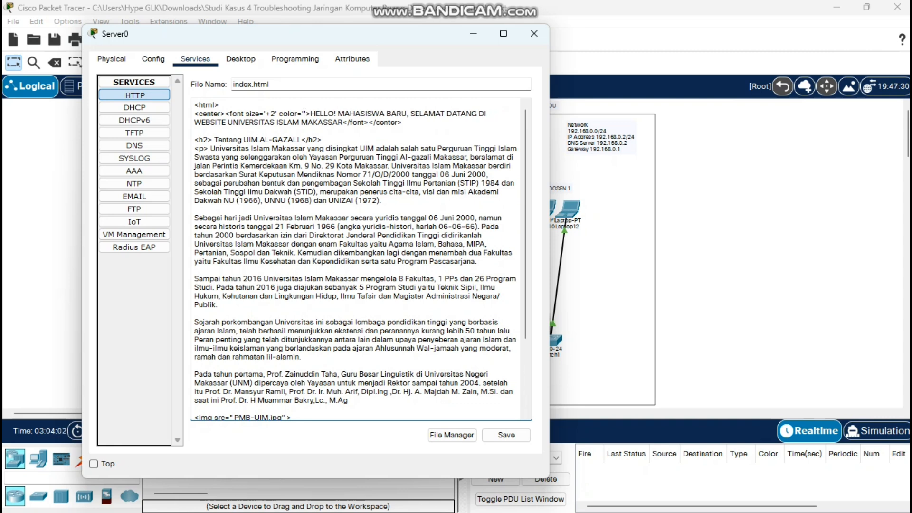
{"action": "type", "text": "red"}
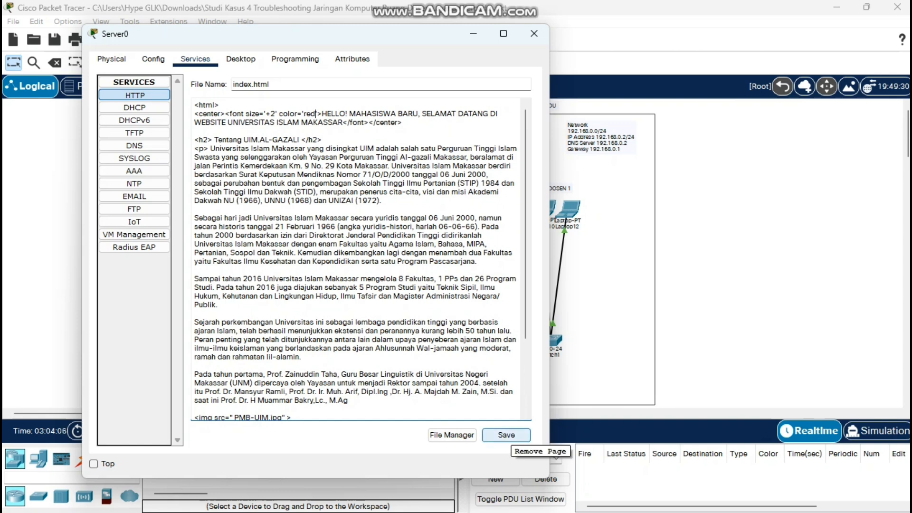
Step: Save index.html with the new heading color, confirm overwriting the file, and close Server0's window
{"action": "left_click", "coordinate": [508, 436]}
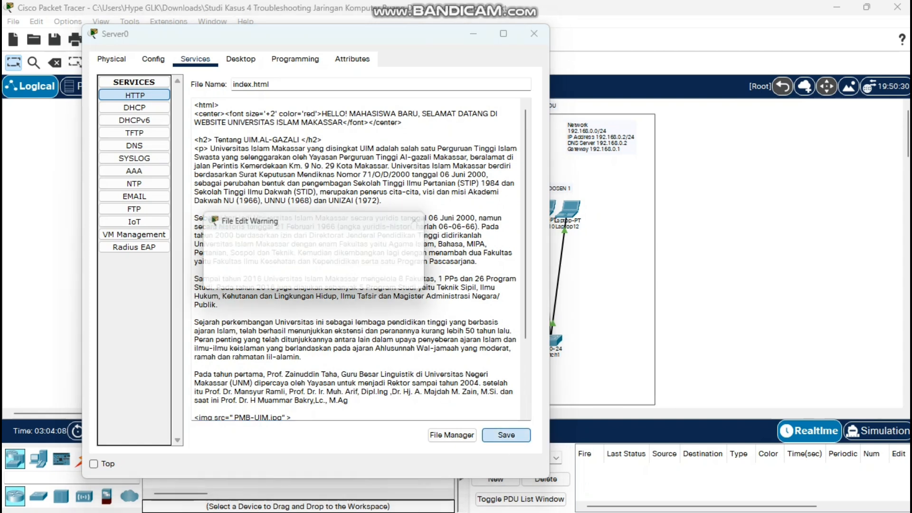
{"action": "left_click", "coordinate": [346, 277]}
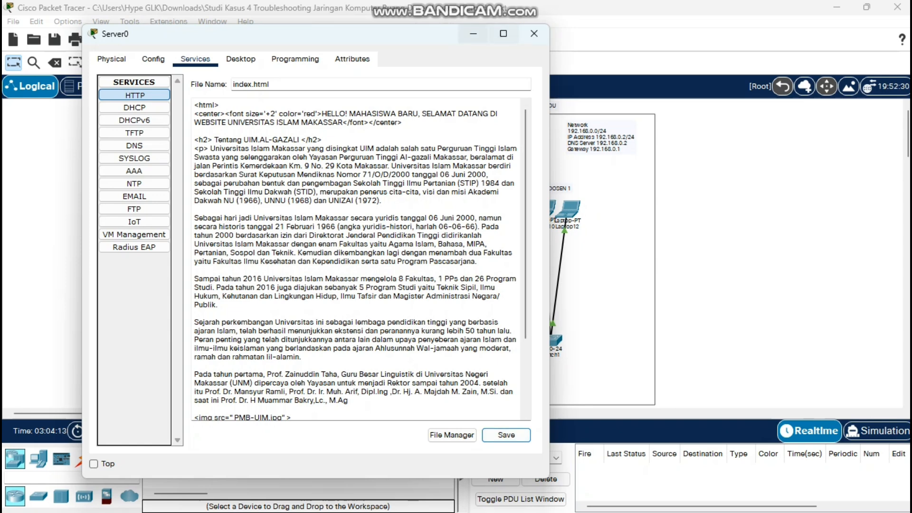
{"action": "left_click", "coordinate": [534, 33]}
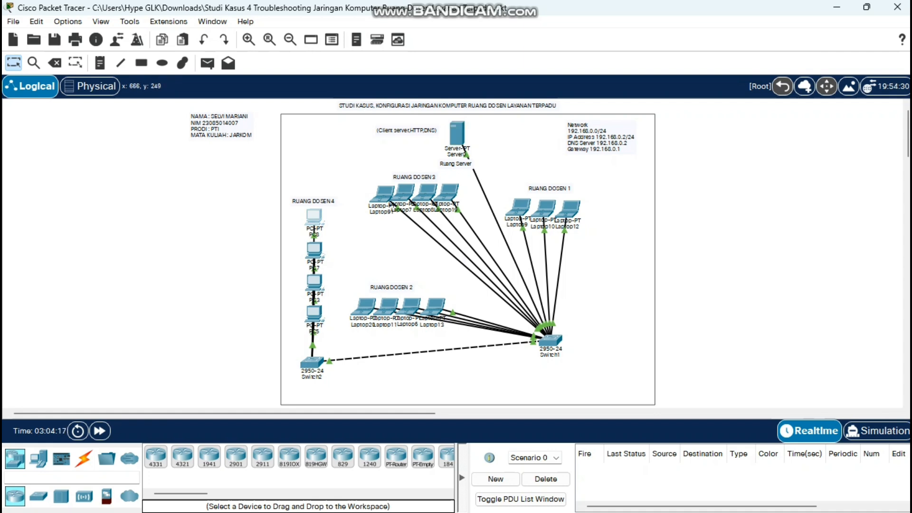
{"action": "left_click", "coordinate": [313, 216]}
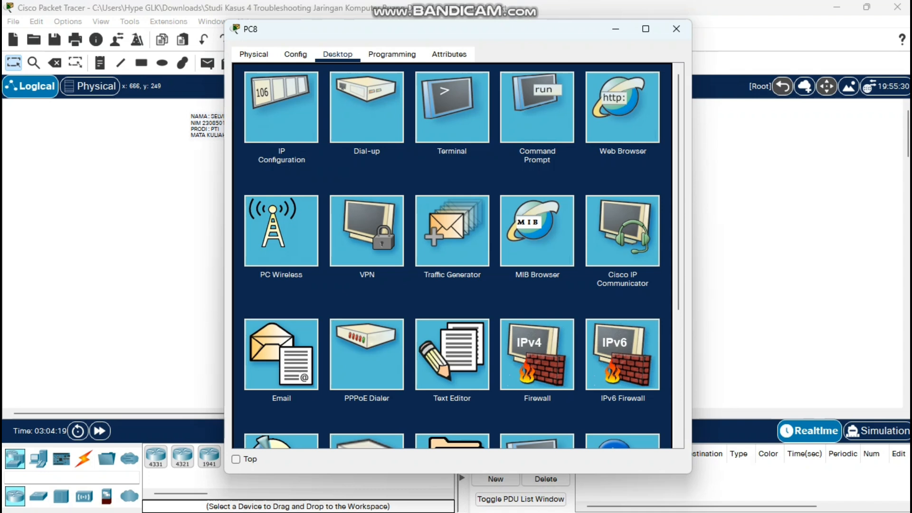
{"action": "left_click", "coordinate": [608, 94]}
{"action": "left_click", "coordinate": [428, 91]}
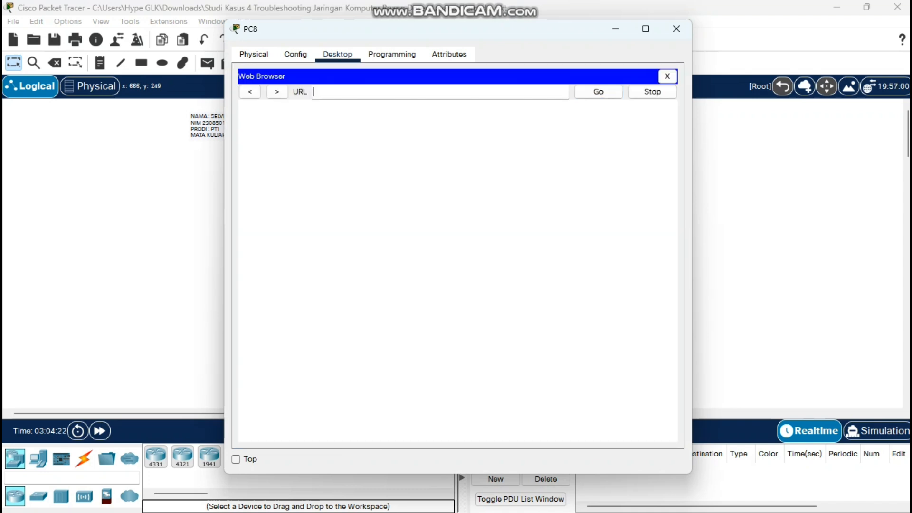
{"action": "type", "text": "192.168.0.2"}
{"action": "key", "text": "Return"}
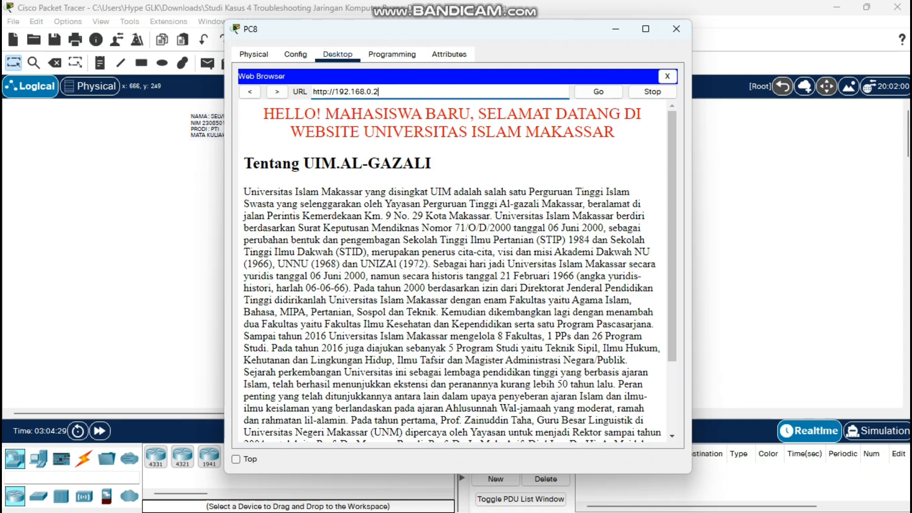
Step: Enlarge PC8's window and look through the page, checking the heading color, the text and the image
{"action": "scroll", "coordinate": [452, 266], "scroll_direction": "down", "scroll_amount": 3}
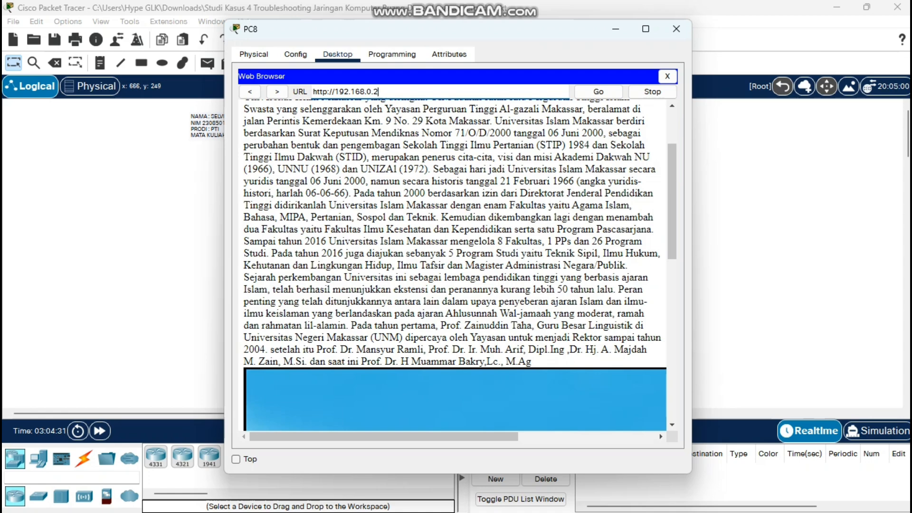
{"action": "scroll", "coordinate": [451, 266], "scroll_direction": "down", "scroll_amount": 4}
{"action": "left_click", "coordinate": [646, 29]}
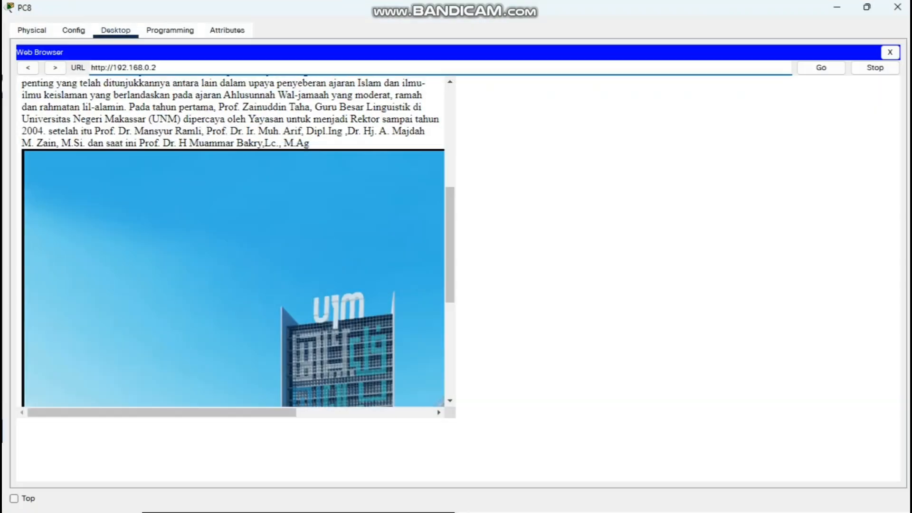
{"action": "scroll", "coordinate": [451, 281], "scroll_direction": "up", "scroll_amount": 8}
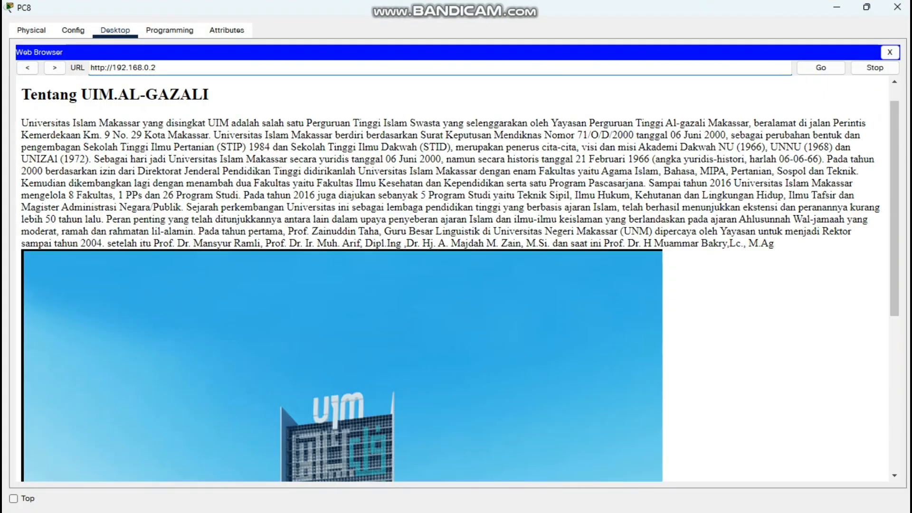
{"action": "scroll", "coordinate": [451, 280], "scroll_direction": "up", "scroll_amount": 1}
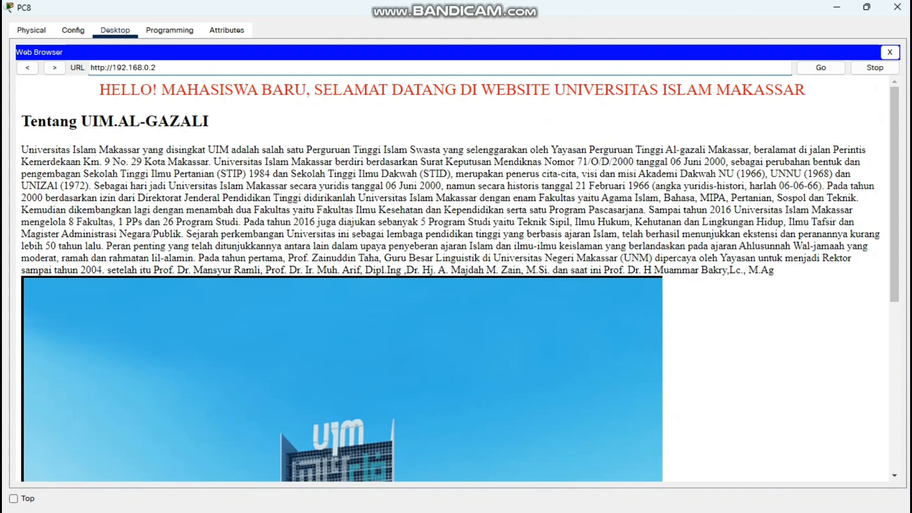
{"action": "scroll", "coordinate": [452, 280], "scroll_direction": "down", "scroll_amount": 10}
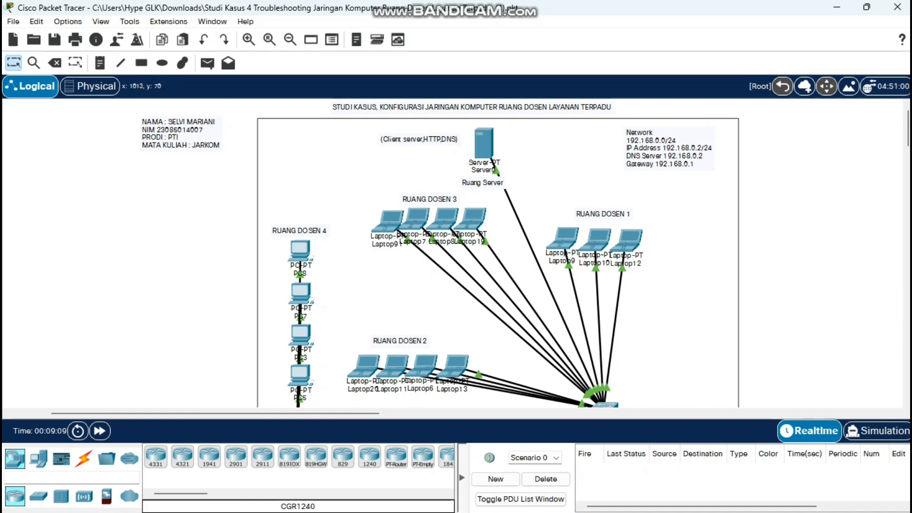
Step: Turn on the DNS service on Server0
{"action": "left_click", "coordinate": [484, 143]}
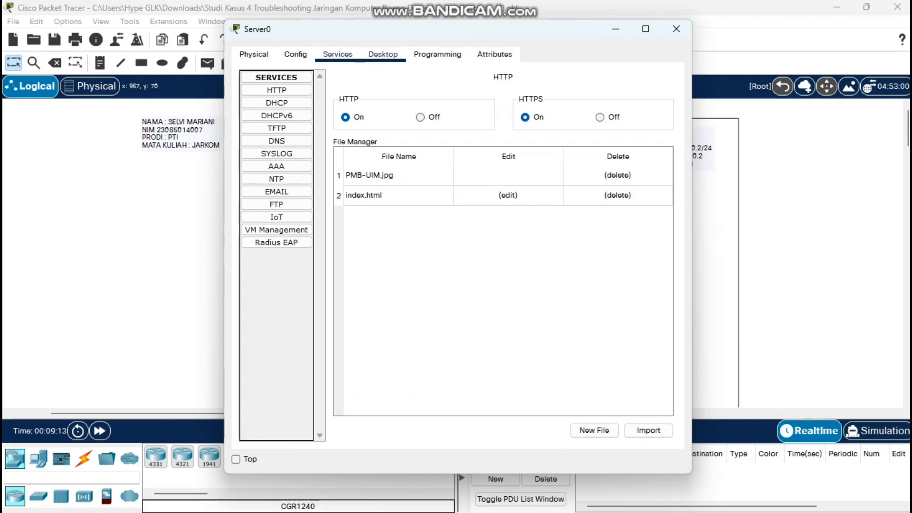
{"action": "left_click", "coordinate": [382, 54]}
{"action": "left_click", "coordinate": [338, 54]}
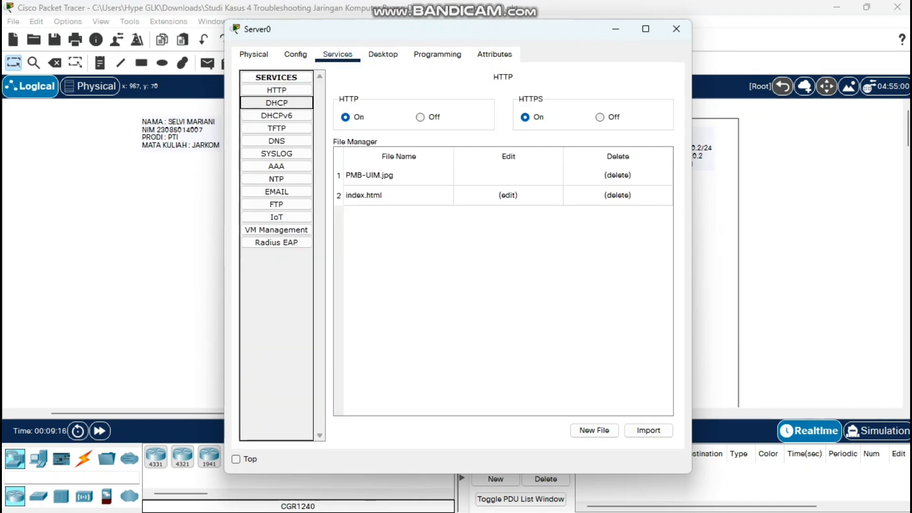
{"action": "left_click", "coordinate": [277, 141]}
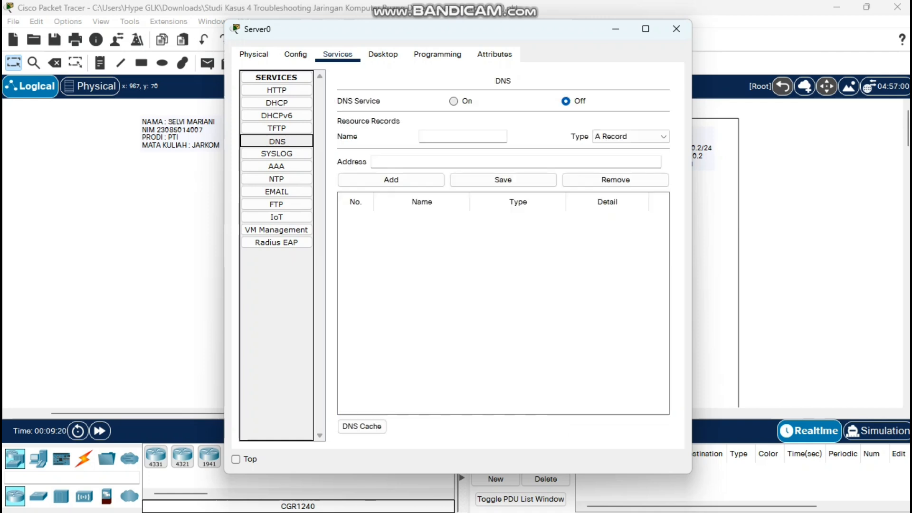
{"action": "left_click", "coordinate": [454, 101]}
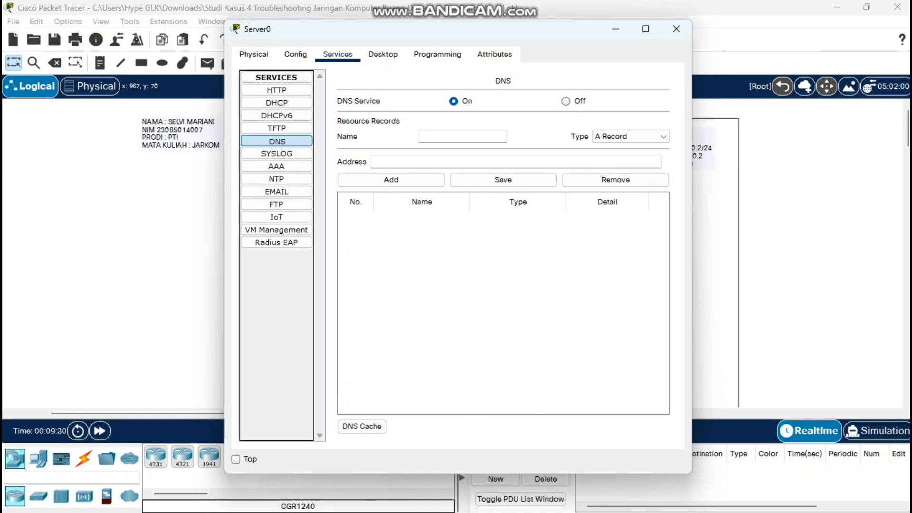
Step: Add a DNS A record on Server0 with the name Selvi.com and the address 192.168.0.2
{"action": "type", "text": "Selv"}
{"action": "type", "text": "is"}
{"action": "type", "text": "t"}
{"action": "key", "text": "BackSpace"}
{"action": "key", "text": "BackSpace"}
{"action": "type", "text": ".com"}
{"action": "left_click", "coordinate": [373, 162]}
{"action": "type", "text": "192.168."}
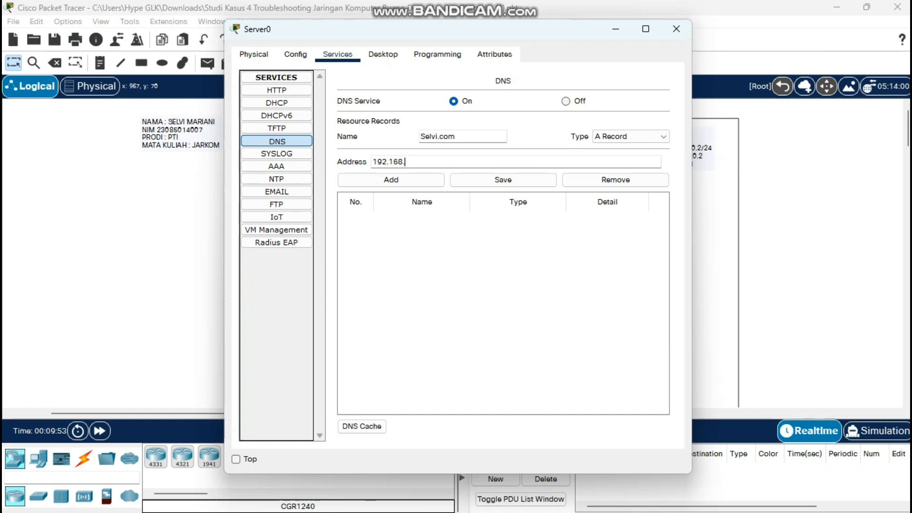
{"action": "type", "text": "0.2"}
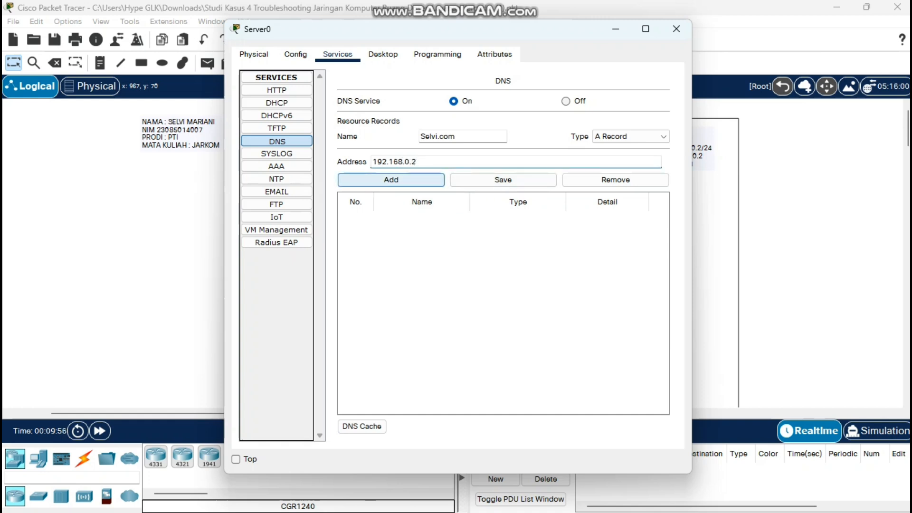
{"action": "left_click", "coordinate": [391, 180]}
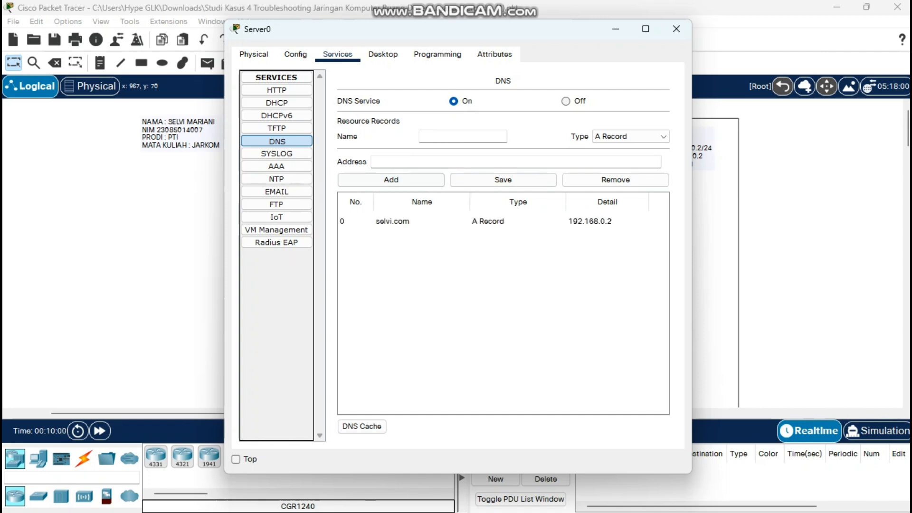
Step: Select the selvi.com record, save it, and minimize Server0's window
{"action": "left_click", "coordinate": [404, 221]}
{"action": "left_click", "coordinate": [503, 180]}
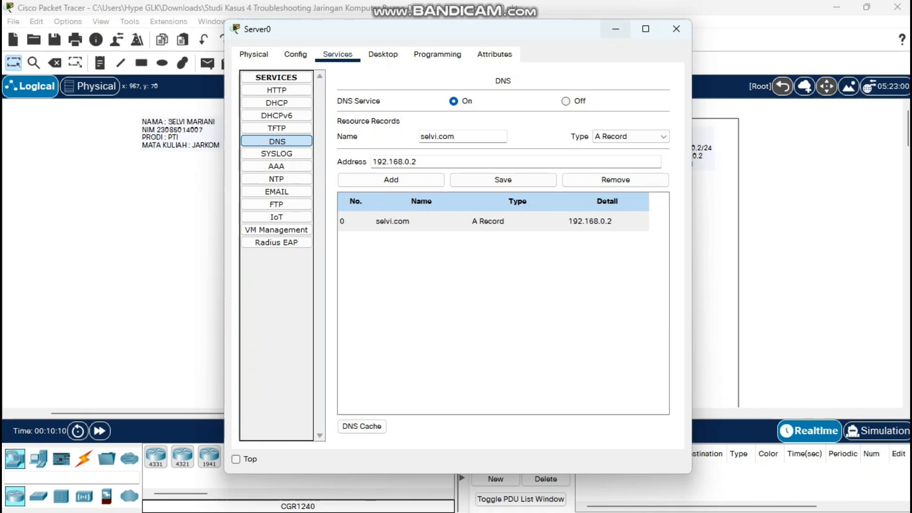
{"action": "left_click", "coordinate": [616, 29]}
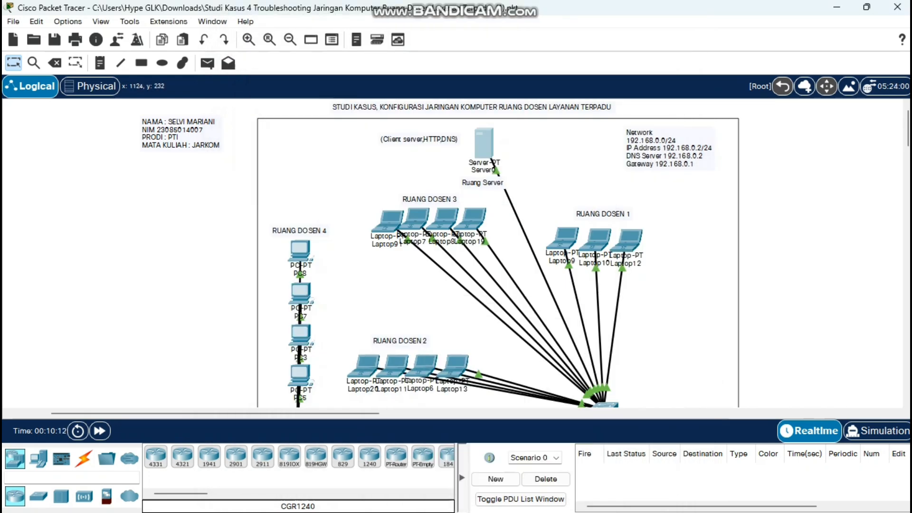
Step: Load selvi.com in the Web Browser of Laptop9 in RUANG DOSEN 1
{"action": "left_click", "coordinate": [565, 238]}
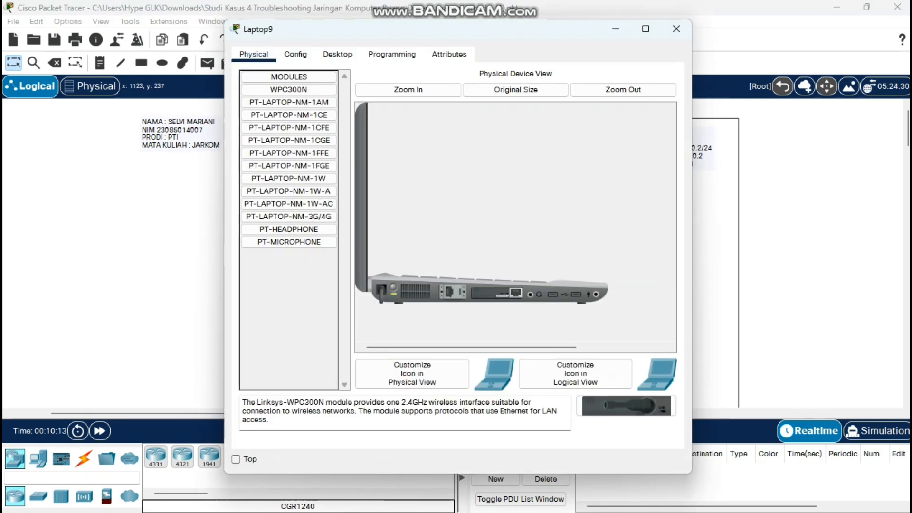
{"action": "left_click", "coordinate": [338, 54]}
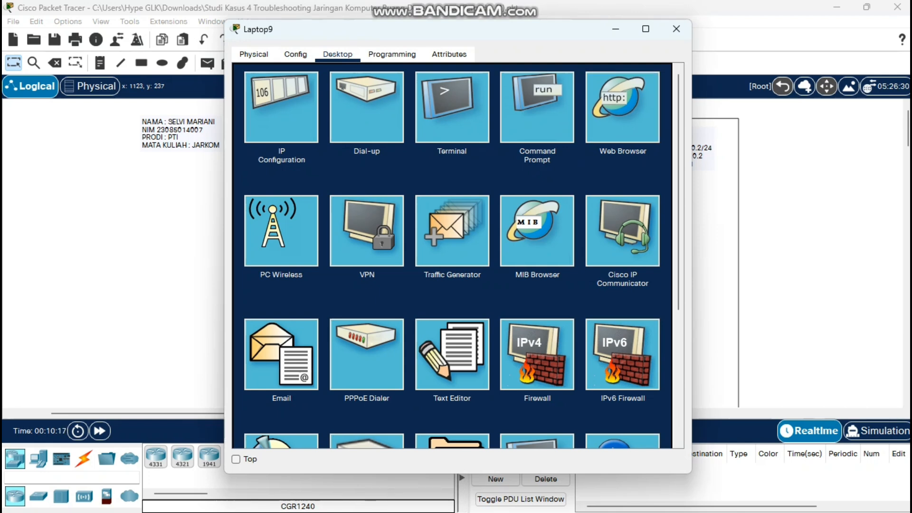
{"action": "left_click", "coordinate": [622, 106]}
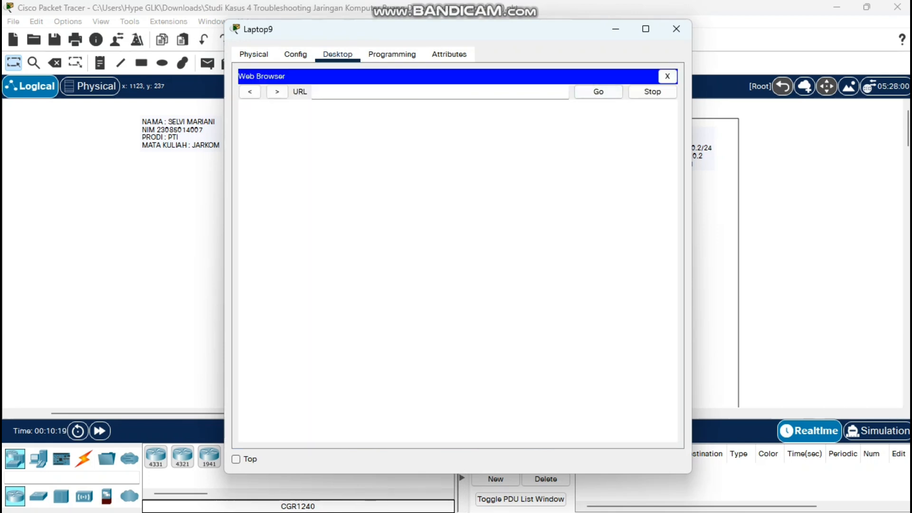
{"action": "type", "text": "selvi.com"}
{"action": "key", "text": "Return"}
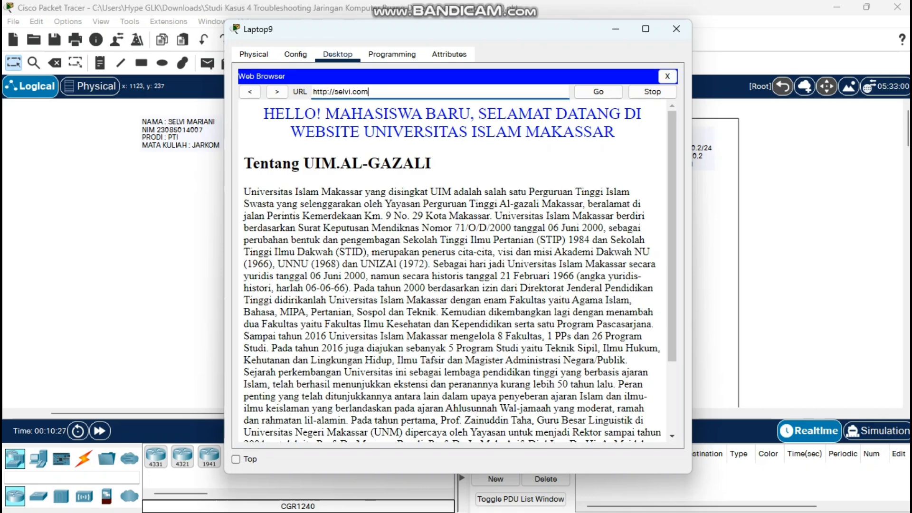
Step: Enlarge Laptop9's window, look through the selvi.com page including its image and footer links, reload it, and close the browser and the laptop's window
{"action": "left_click", "coordinate": [645, 29]}
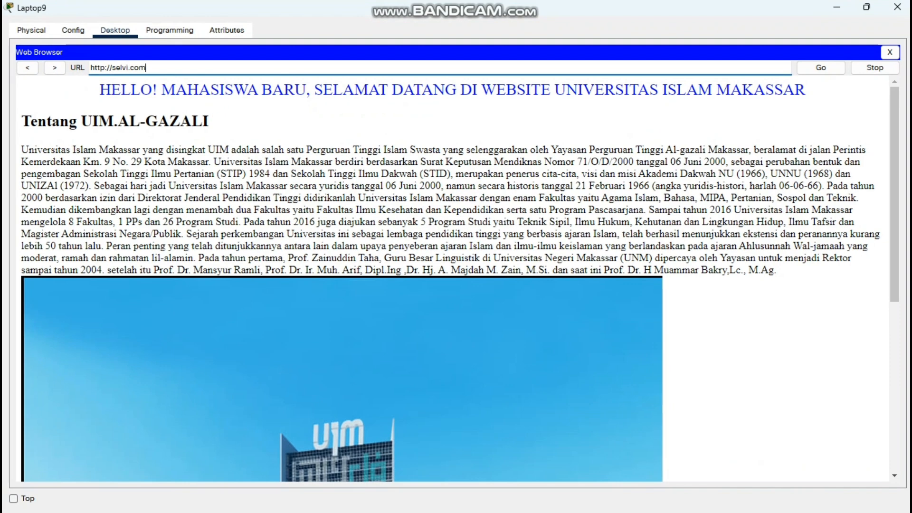
{"action": "scroll", "coordinate": [455, 281], "scroll_direction": "down", "scroll_amount": 10}
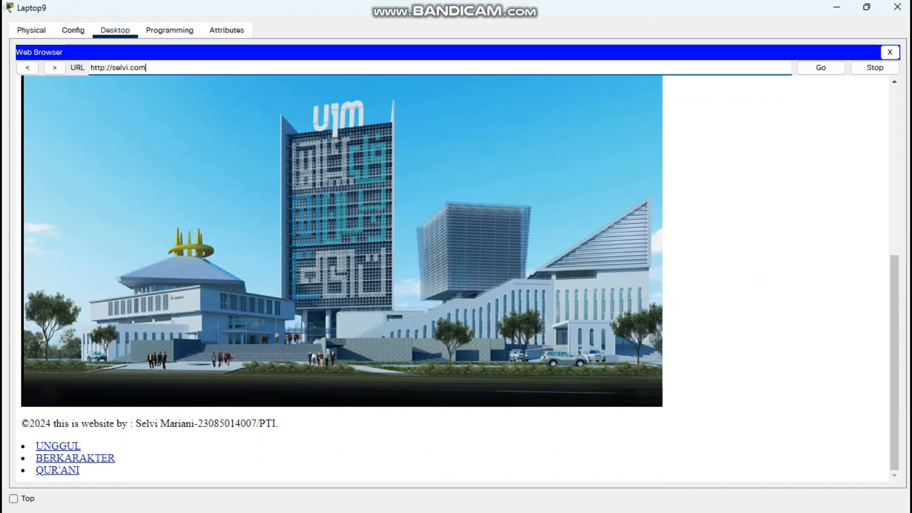
{"action": "key", "text": "Return"}
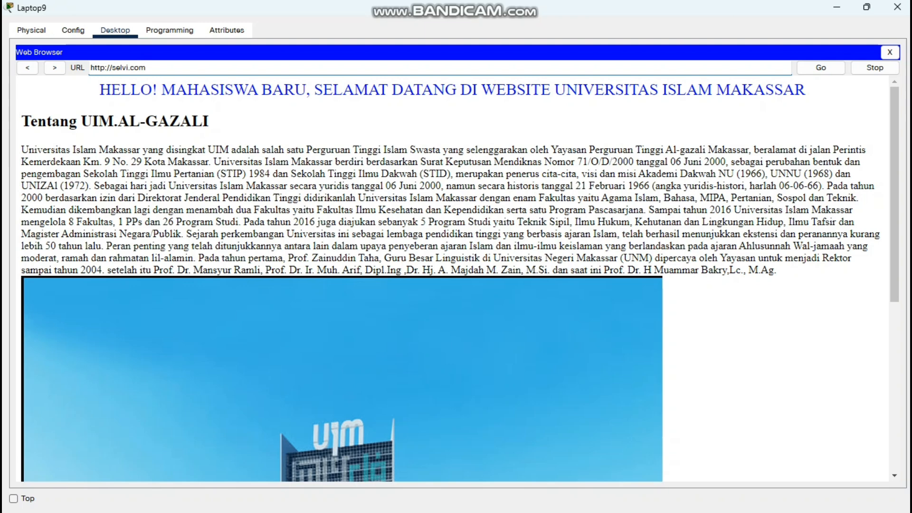
{"action": "scroll", "coordinate": [452, 278], "scroll_direction": "down", "scroll_amount": 3}
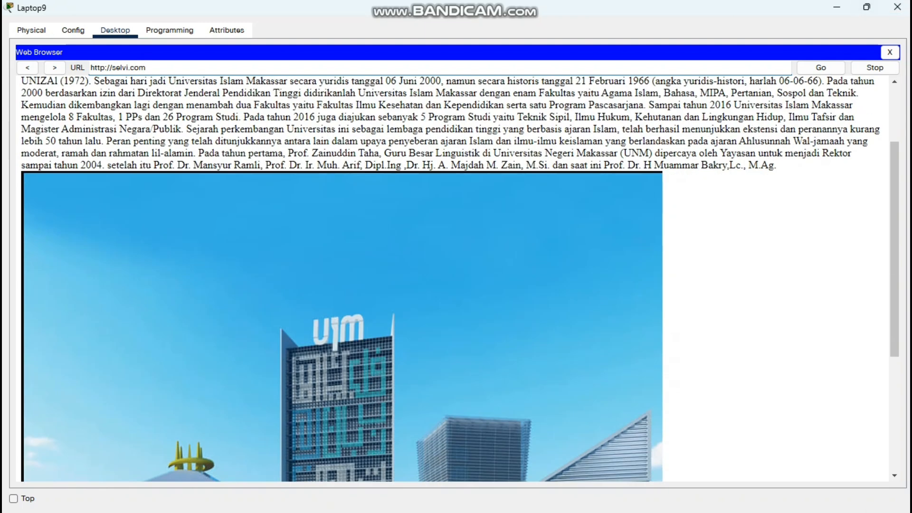
{"action": "scroll", "coordinate": [452, 278], "scroll_direction": "up", "scroll_amount": 3}
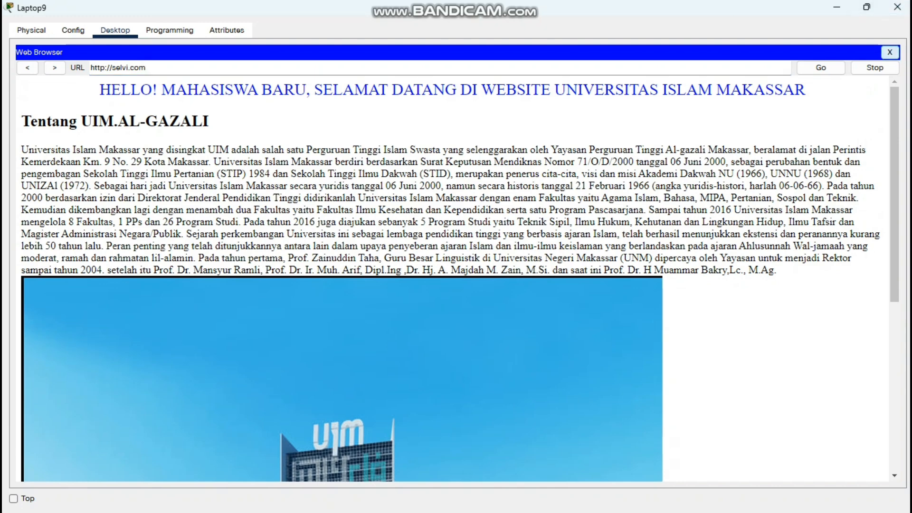
{"action": "left_click", "coordinate": [890, 52]}
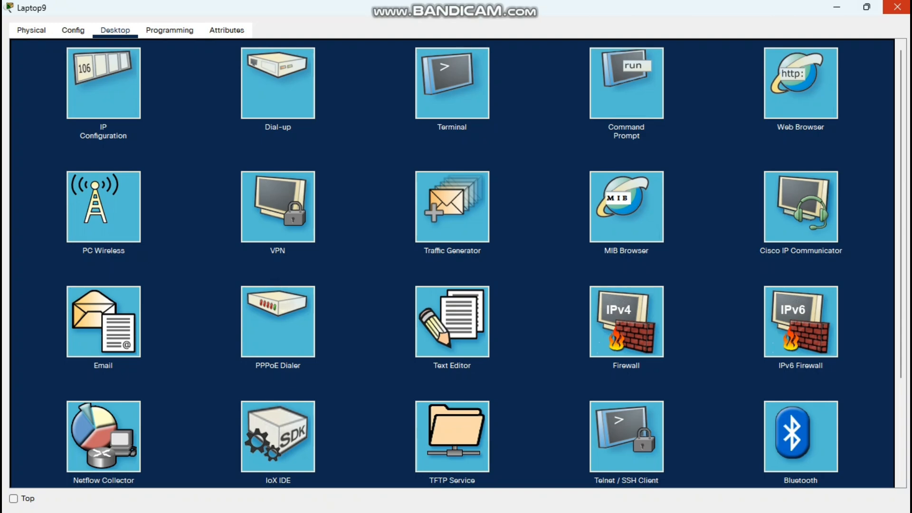
{"action": "left_click", "coordinate": [898, 7]}
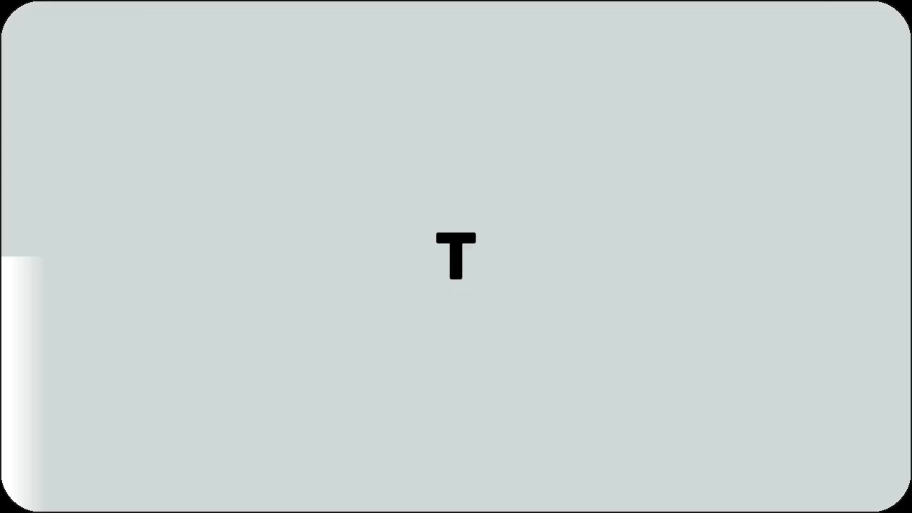